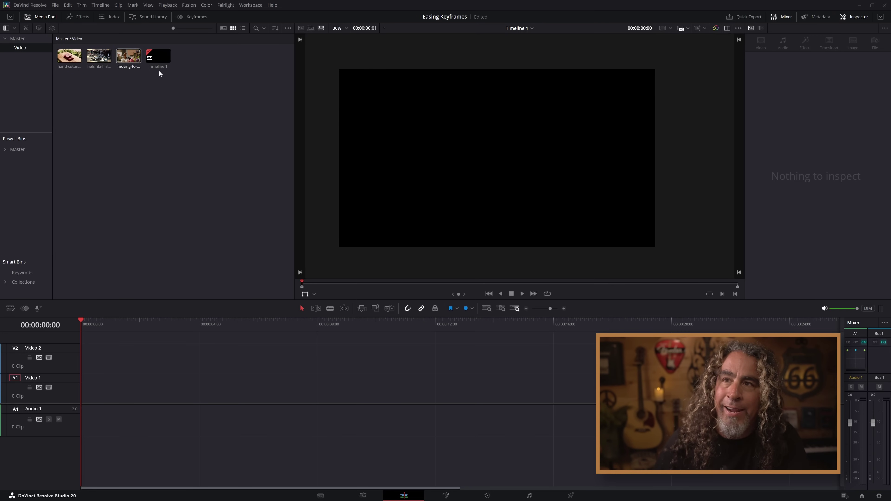
Place the Helsinki motorcycle clip on Video 1 and play it to preview
left_click_drag(103, 58, 78, 398)
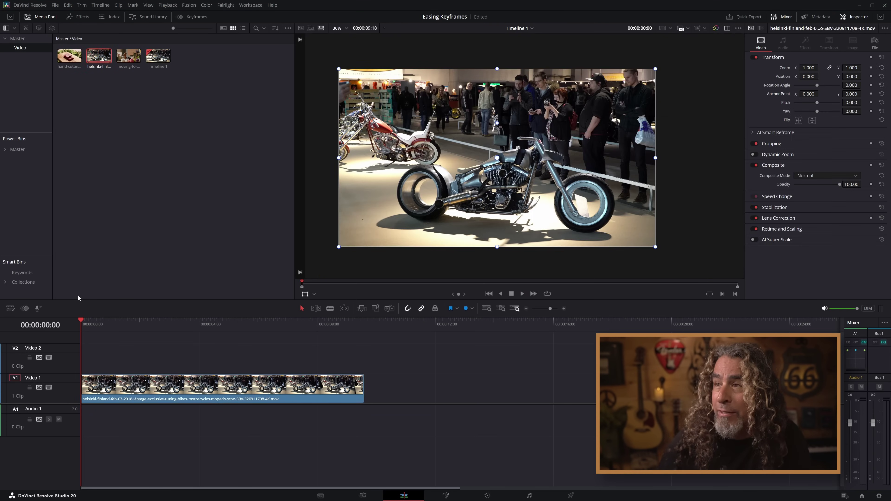
key("space")
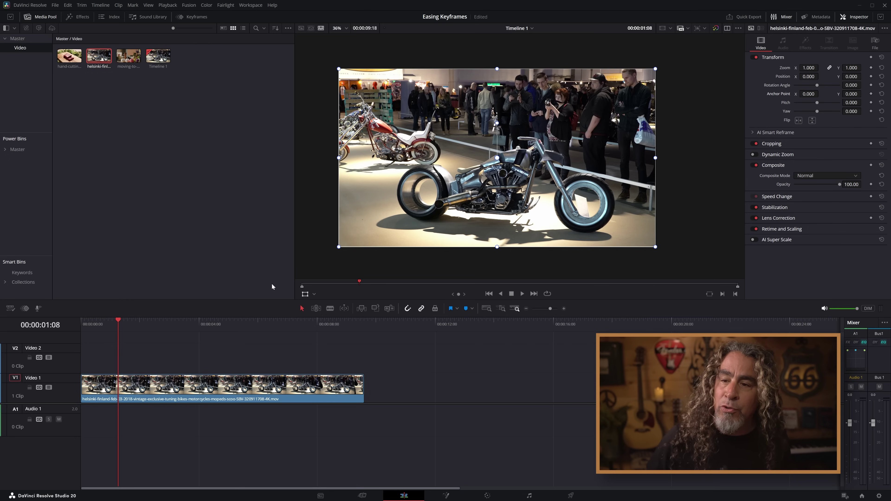
Set starting Transform keyframes on the motorcycle clip at zoom 1.000, then advance the playhead
left_click(188, 388)
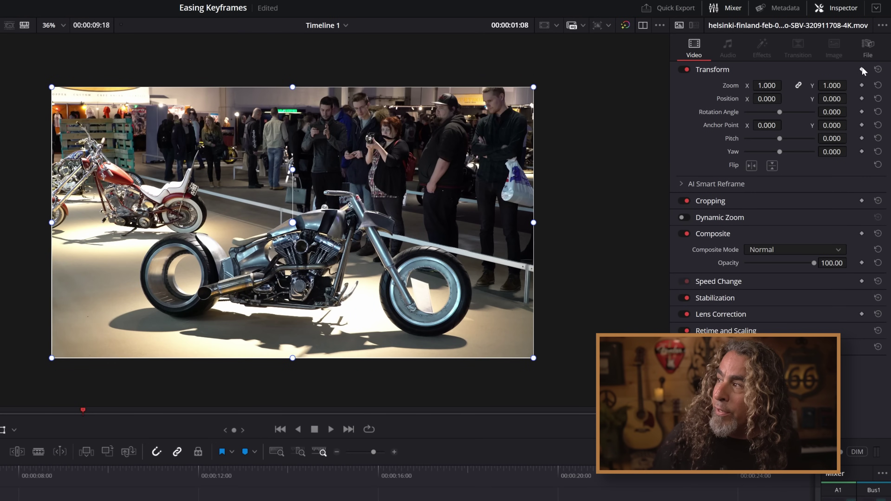
left_click(862, 69)
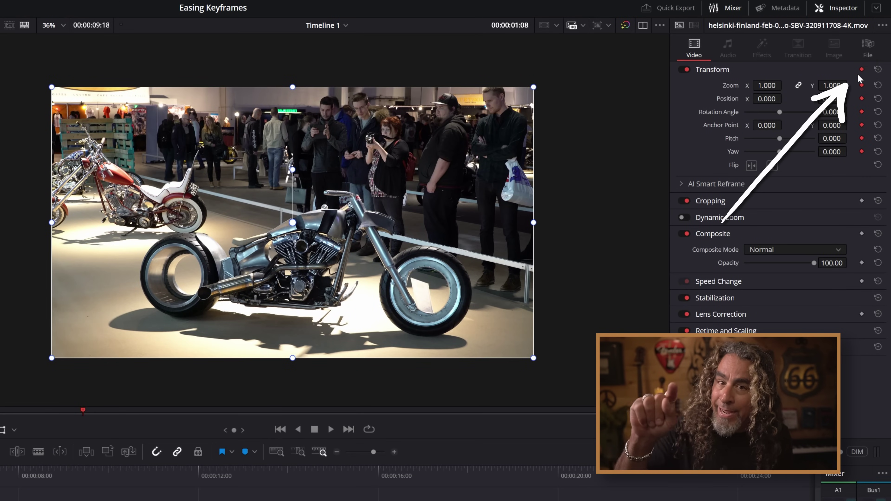
key("space")
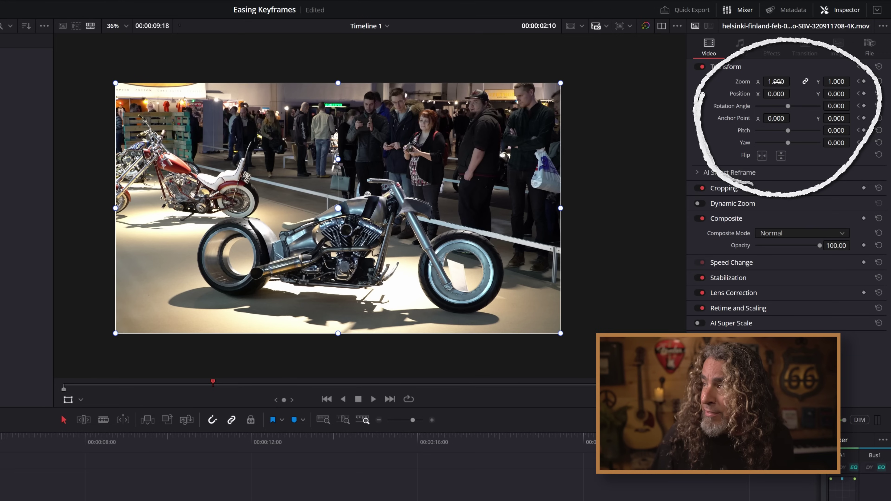
Raise zoom to 1.744 and move position to 1257.174 to frame the rear tire
left_click_drag(776, 81, 767, 94)
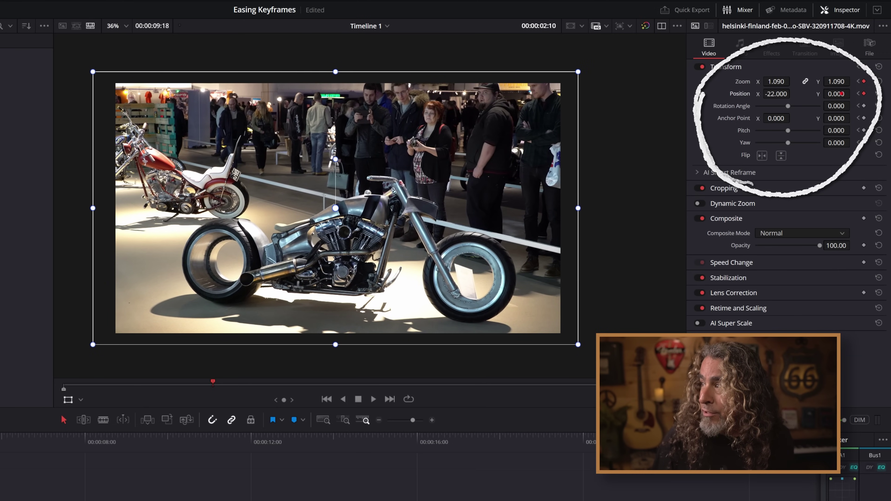
left_click_drag(842, 94, 837, 94)
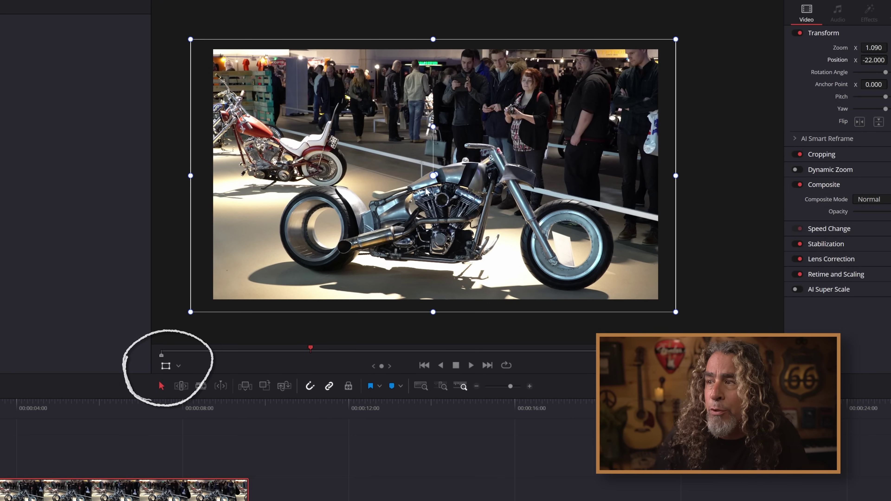
left_click_drag(191, 312, 161, 336)
left_click_drag(248, 214, 330, 181)
left_click_drag(238, 303, 369, 242)
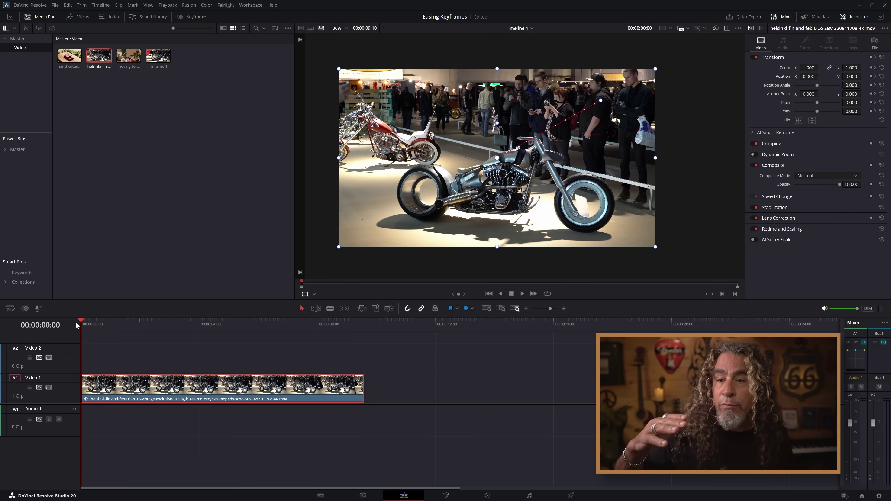
key("space")
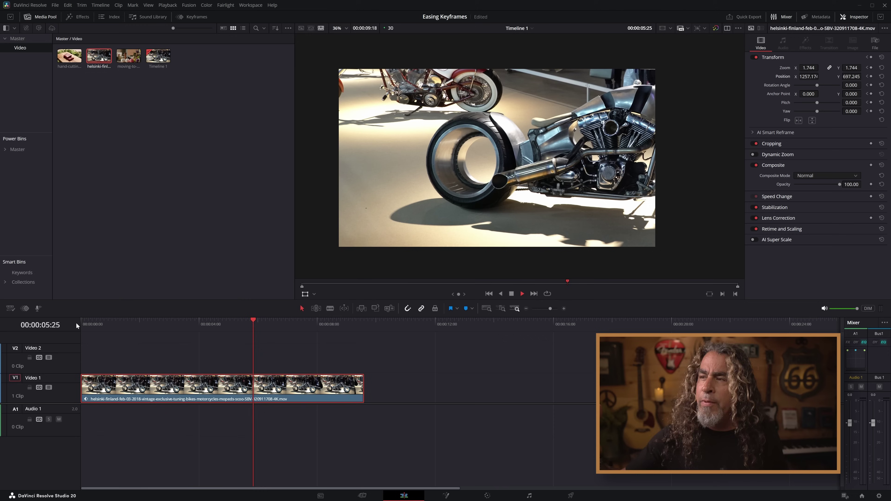
key("space")
key("Home")
key("space")
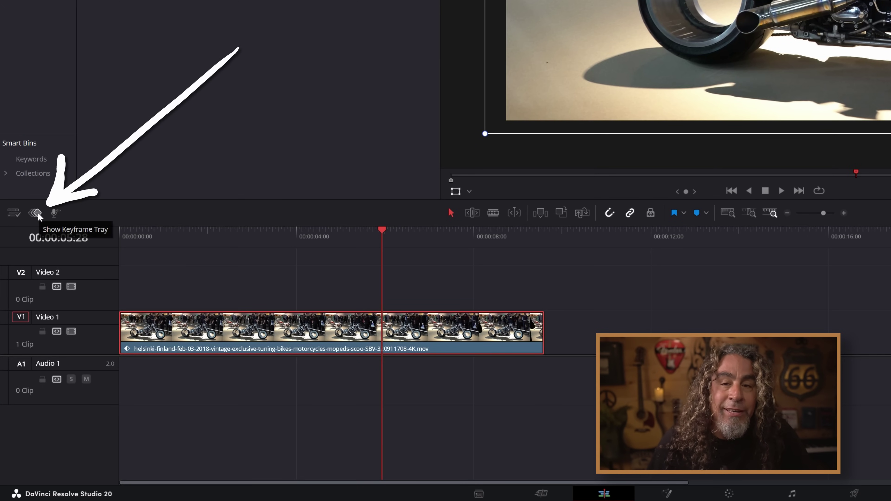
Show the Transform keyframes under the timeline, enlarge the tray, and select the second keyframe column
left_click(37, 214)
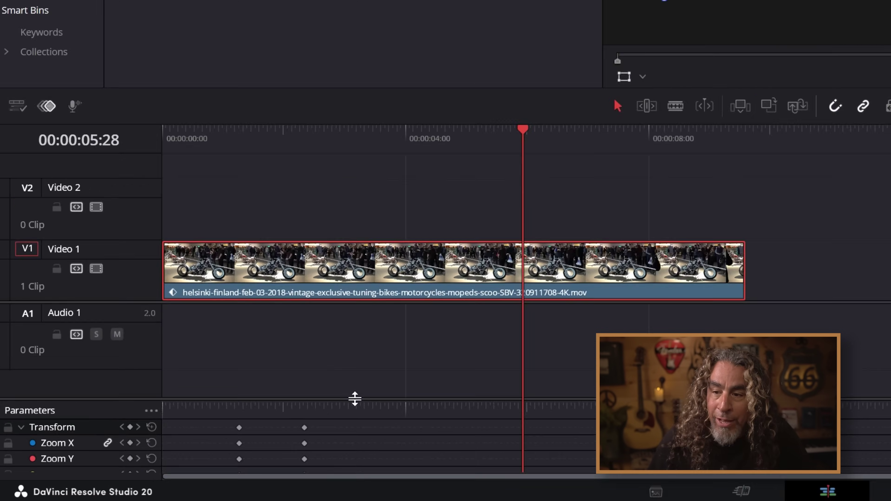
left_click_drag(421, 377, 415, 304)
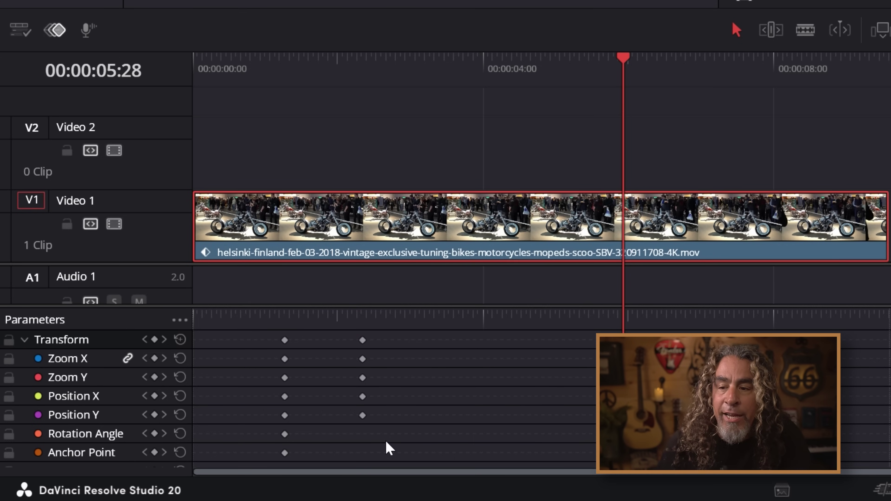
left_click_drag(385, 427, 328, 322)
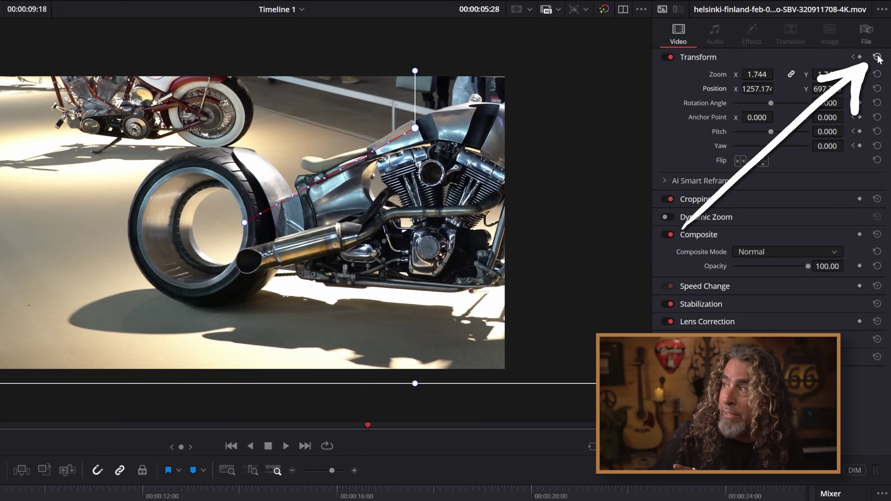
Reset the clip's Transform, replay from the start, and set a static zoom of 1.190
left_click(877, 57)
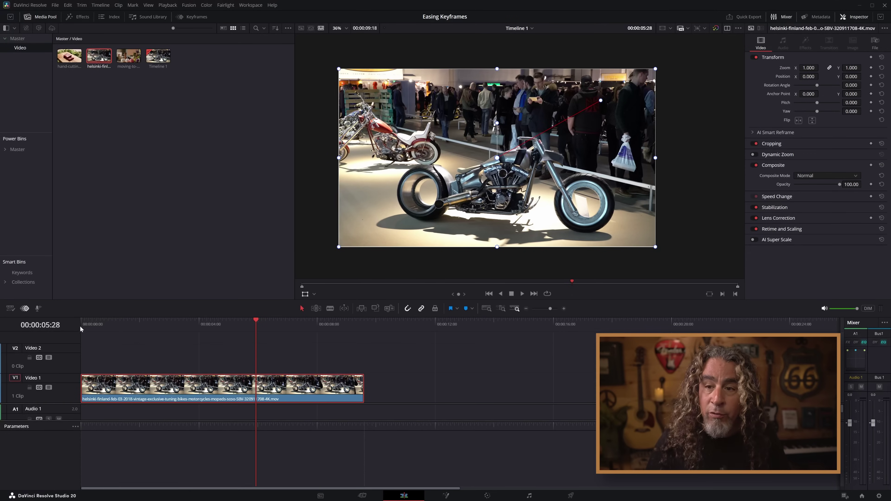
left_click(81, 324)
key("space")
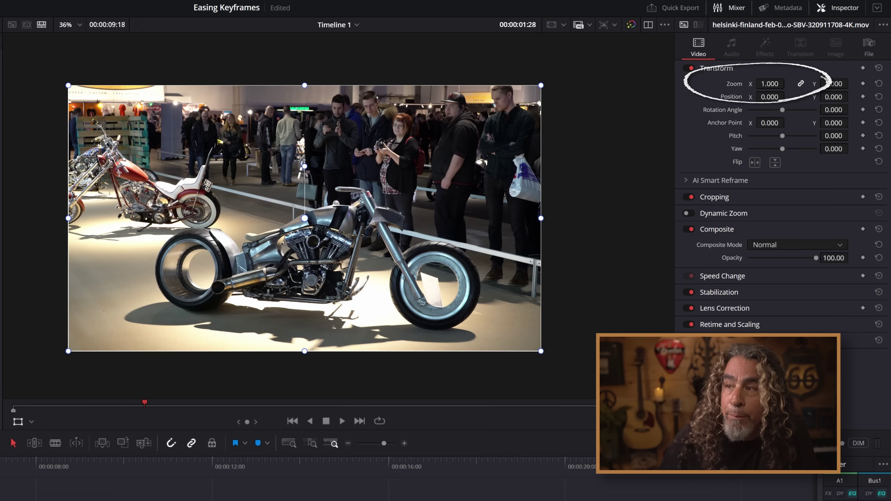
mouse_move(770, 83)
left_mouse_down()
mouse_move(788, 82)
mouse_move(776, 83)
left_mouse_up()
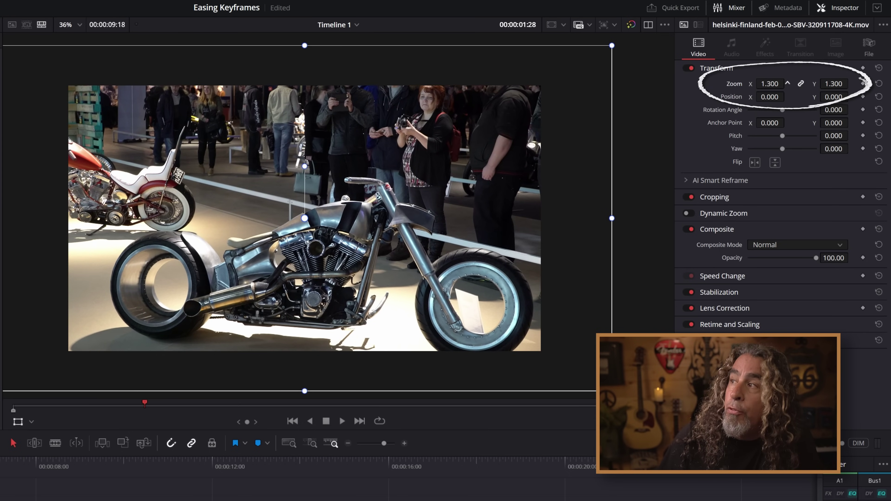
left_click_drag(788, 83, 769, 84)
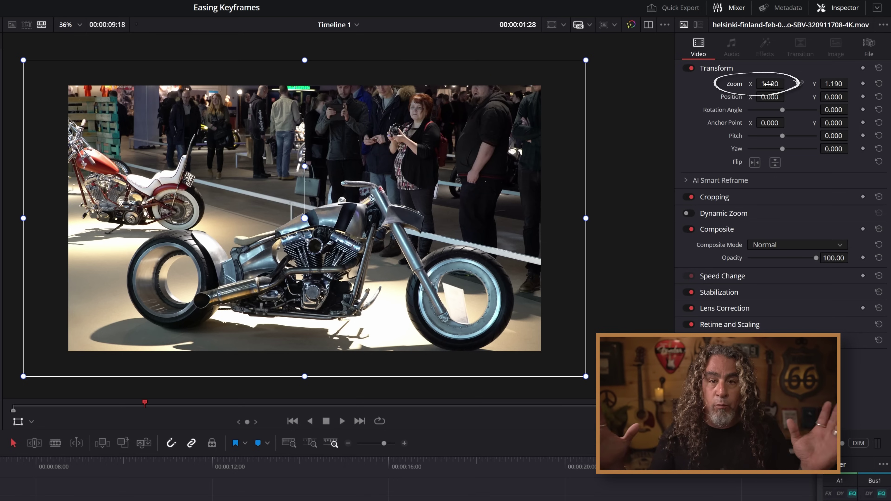
Try separate zoom X and Y values, Y at 1.240, and slide the clip left in the frame
mouse_move(772, 83)
left_mouse_down()
mouse_move(751, 82)
mouse_move(788, 83)
left_mouse_up()
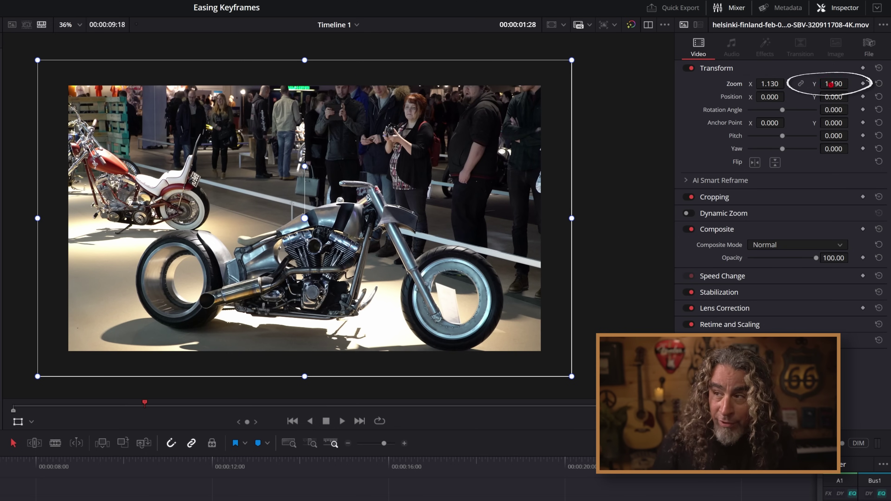
left_click_drag(832, 84, 836, 82)
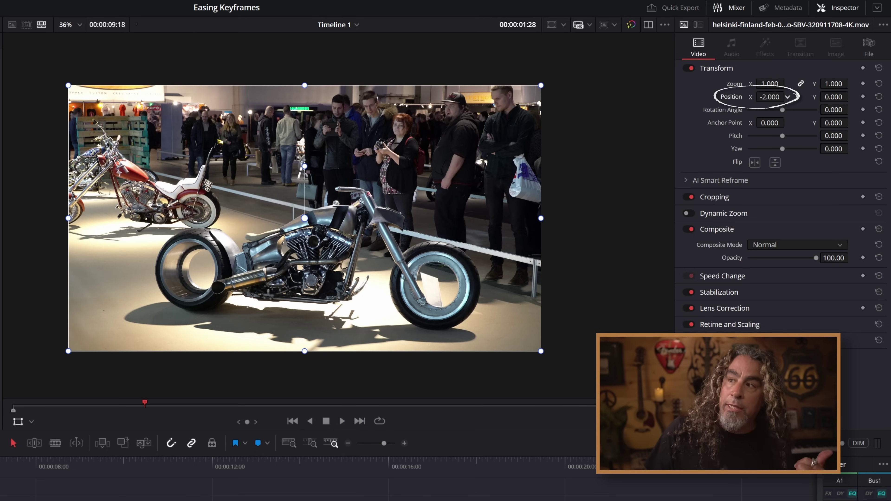
left_click_drag(770, 97, 674, 96)
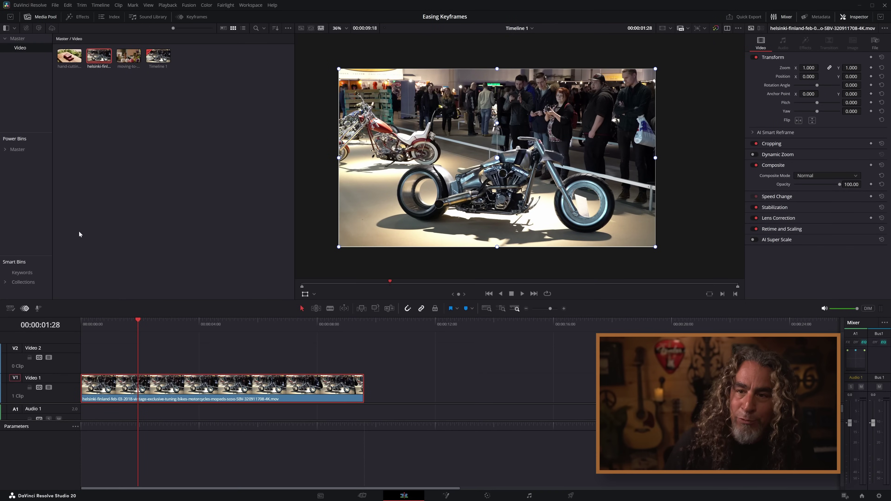
left_click(78, 321)
key("space")
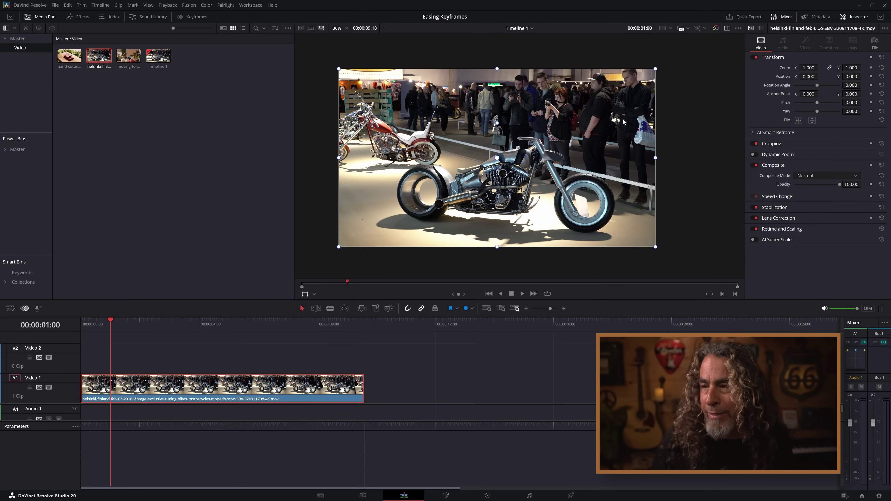
left_click(871, 57)
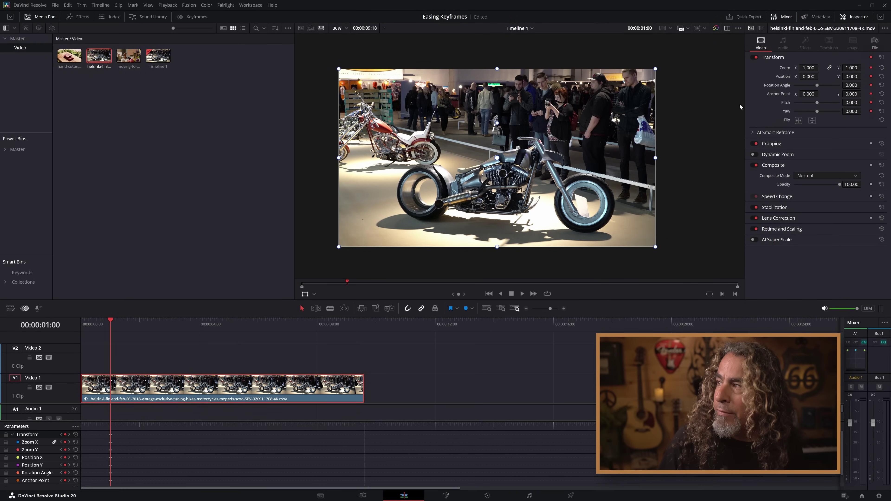
key("space")
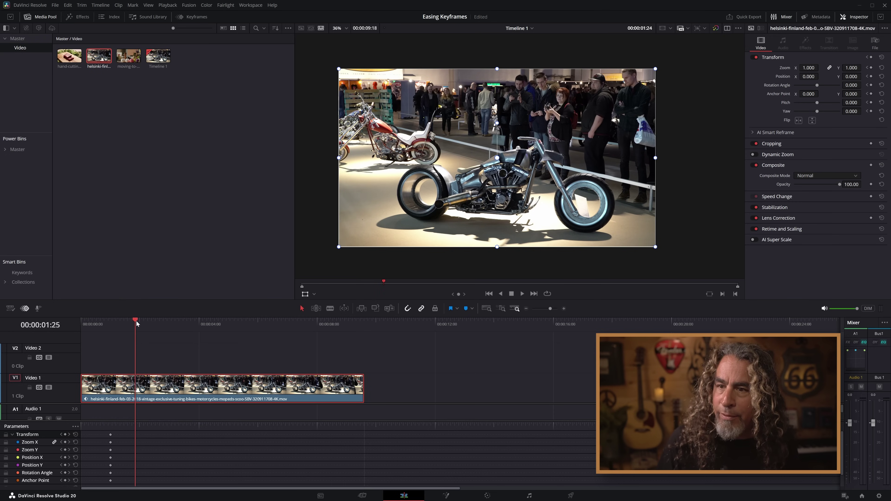
key("space")
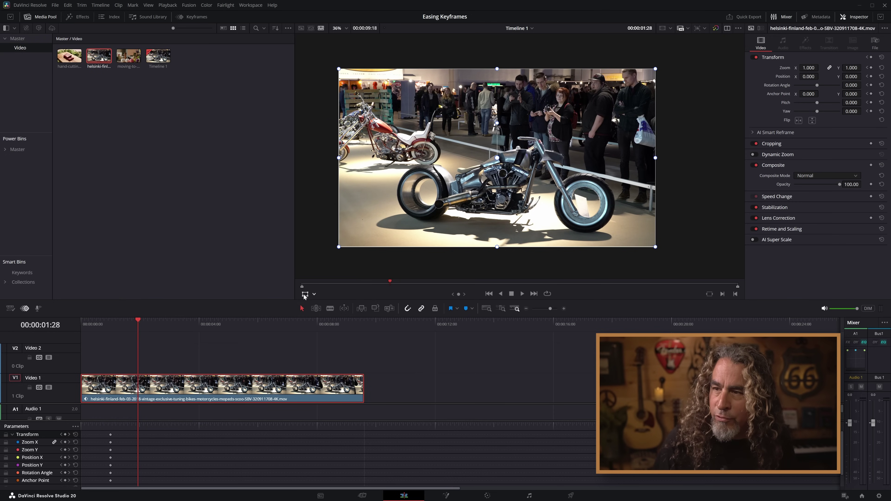
left_click_drag(339, 247, 234, 308)
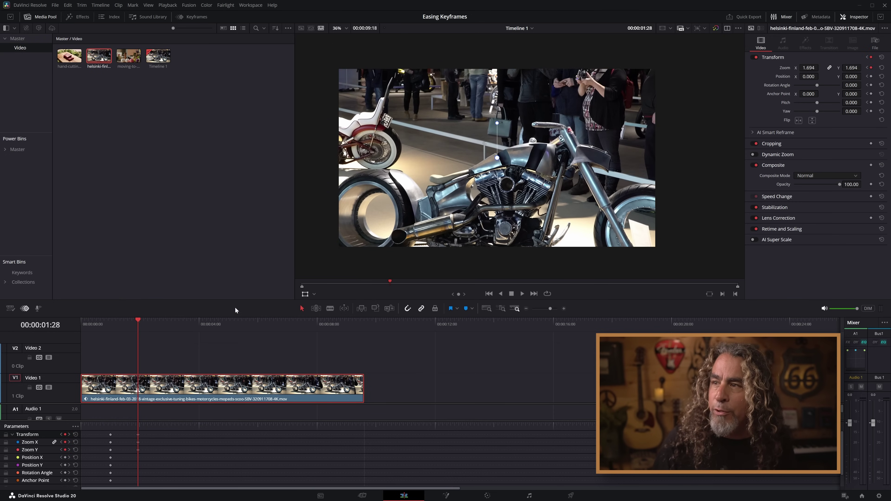
left_click_drag(454, 188, 536, 156)
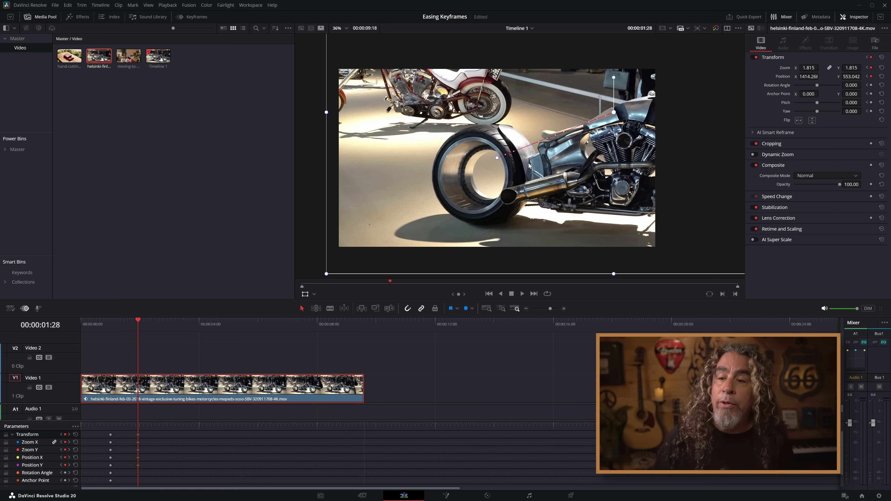
key("Home")
key("space")
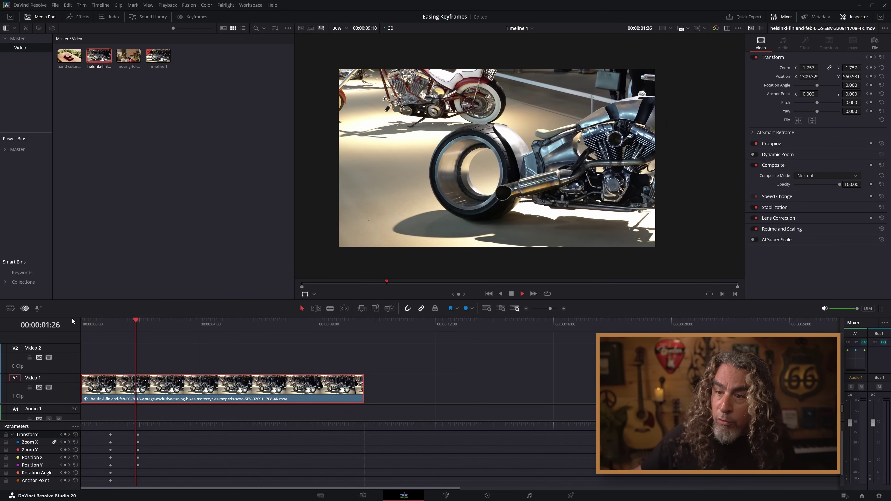
key("space")
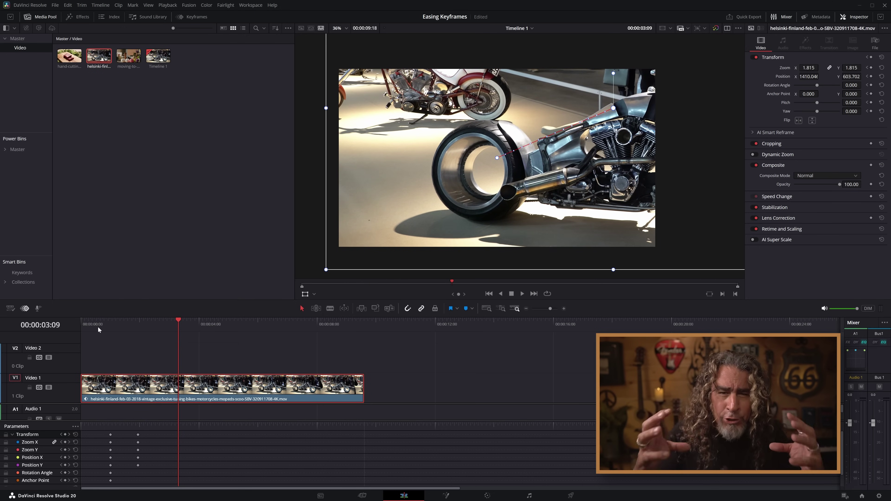
key("Home")
key("space")
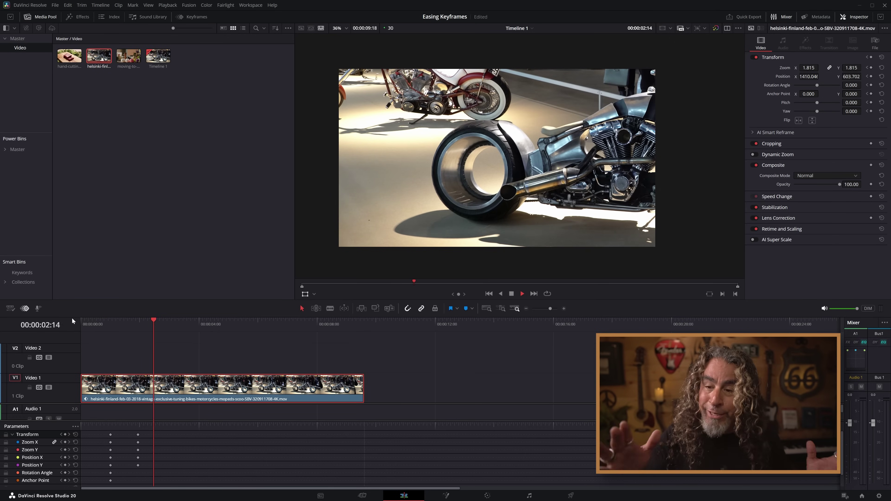
key("space")
key("Left")
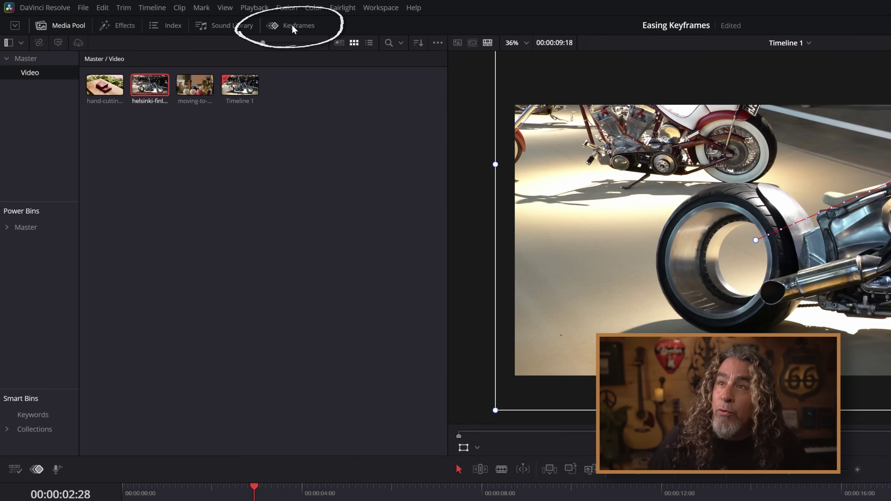
Open the Keyframes editor, widen it, float it as a window, move it right, then dock it back
left_click(293, 28)
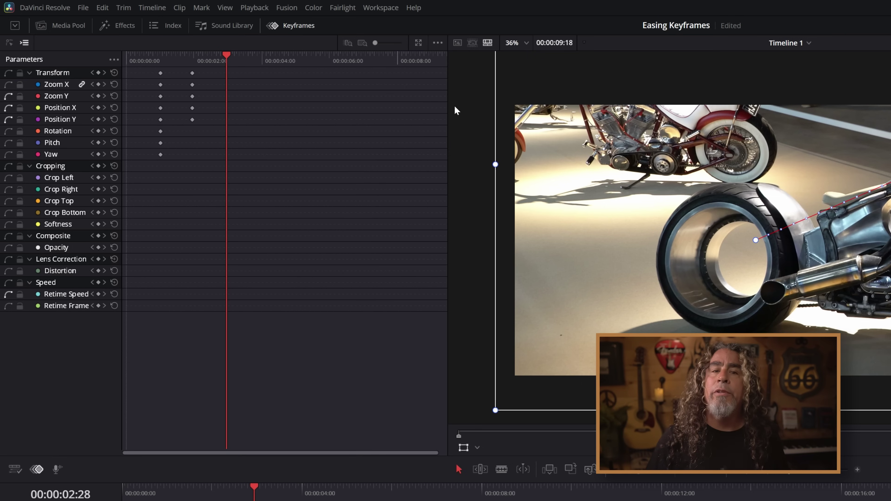
left_click_drag(447, 107, 468, 99)
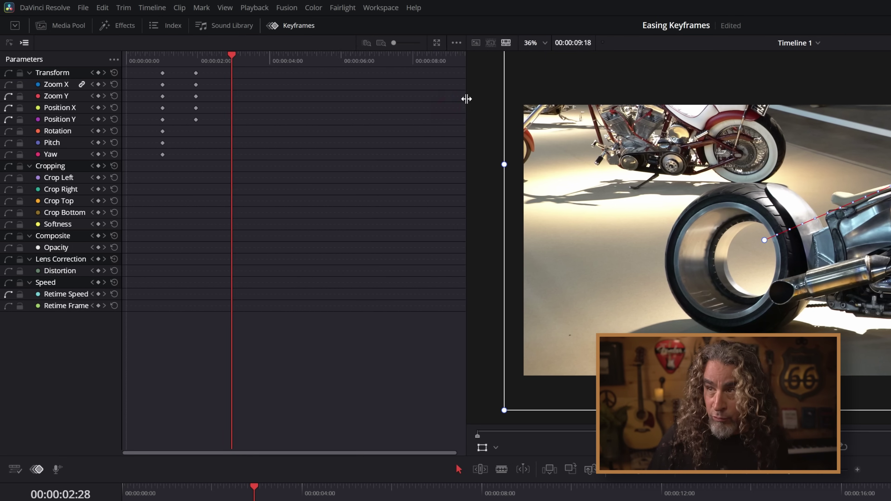
left_click(440, 43)
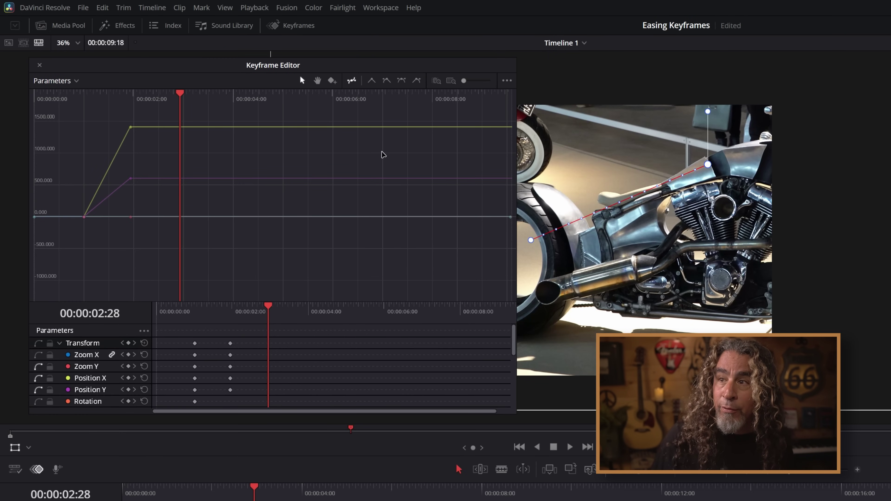
left_click_drag(380, 66, 618, 147)
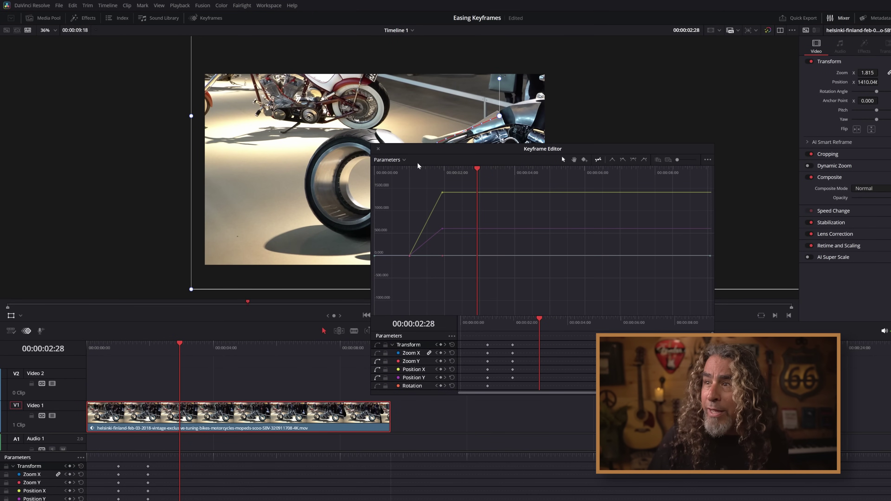
left_click(378, 148)
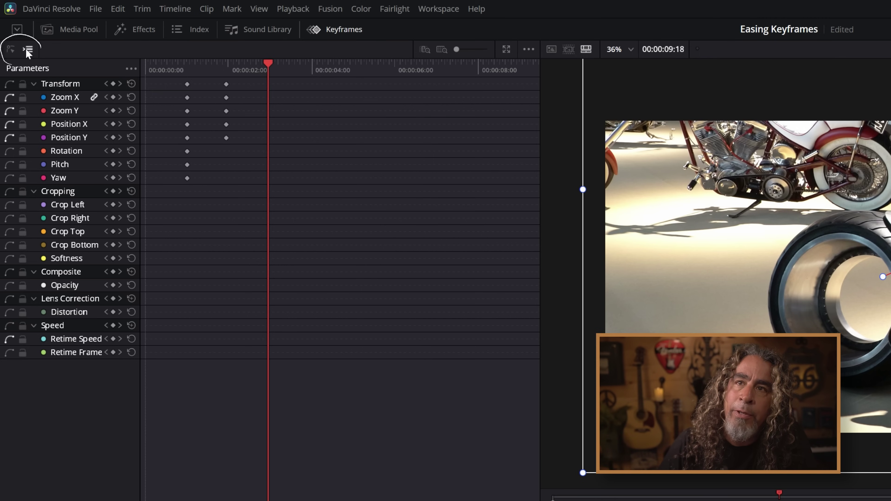
Switch the Keyframes editor to the curve graph showing the linear Position X and Y ramps
left_click(11, 49)
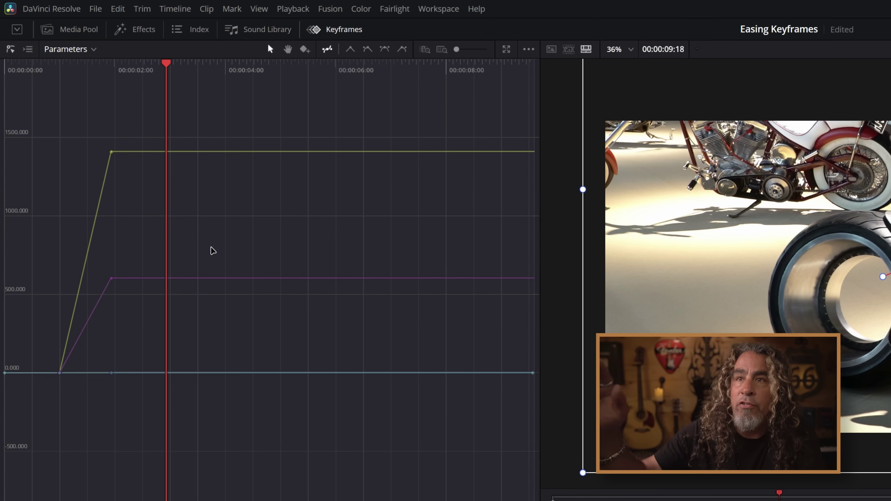
left_click(11, 49)
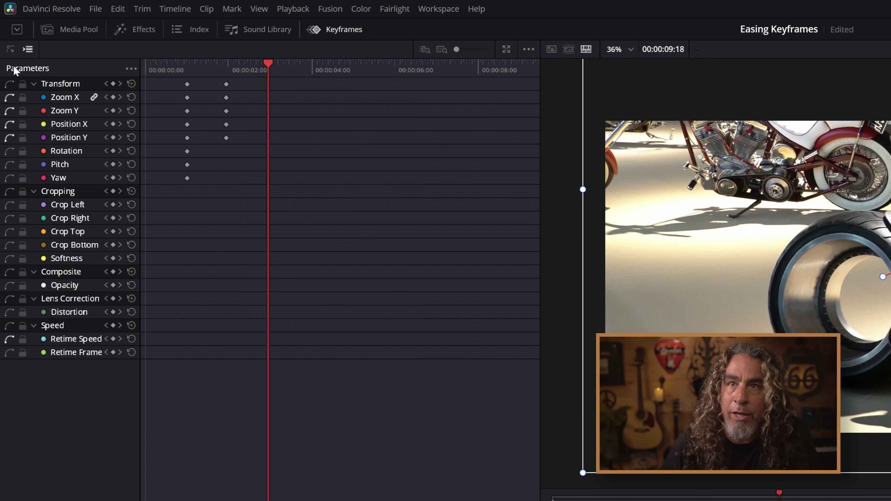
left_click(10, 49)
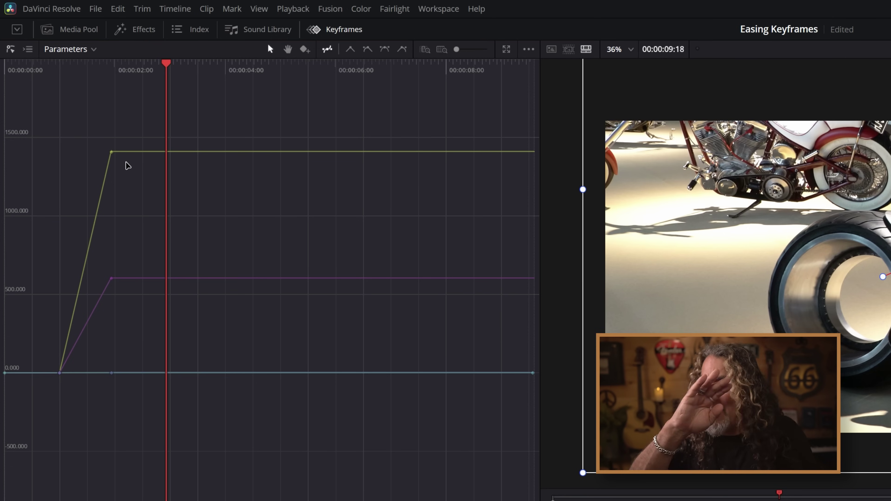
left_click(139, 128)
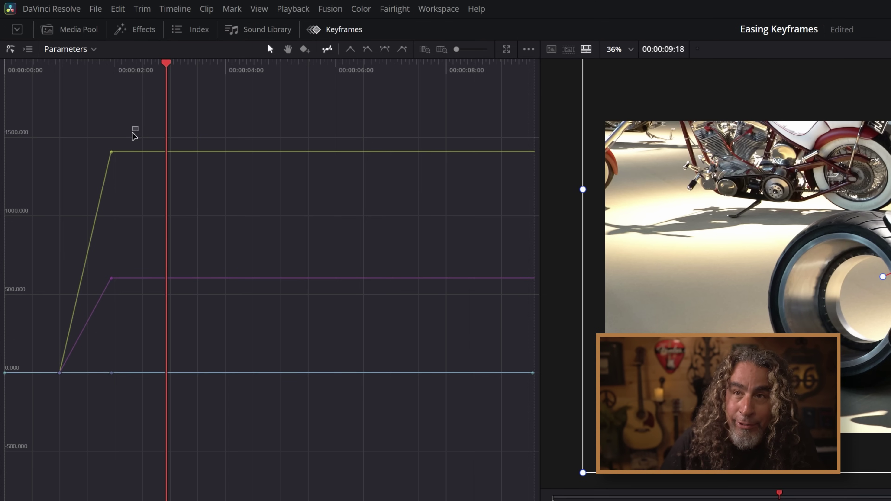
Marquee-select the position keyframes from 0 to 2 seconds in the curve graph
mouse_move(131, 176)
left_mouse_down()
mouse_move(110, 352)
mouse_move(80, 443)
mouse_move(35, 456)
left_mouse_up()
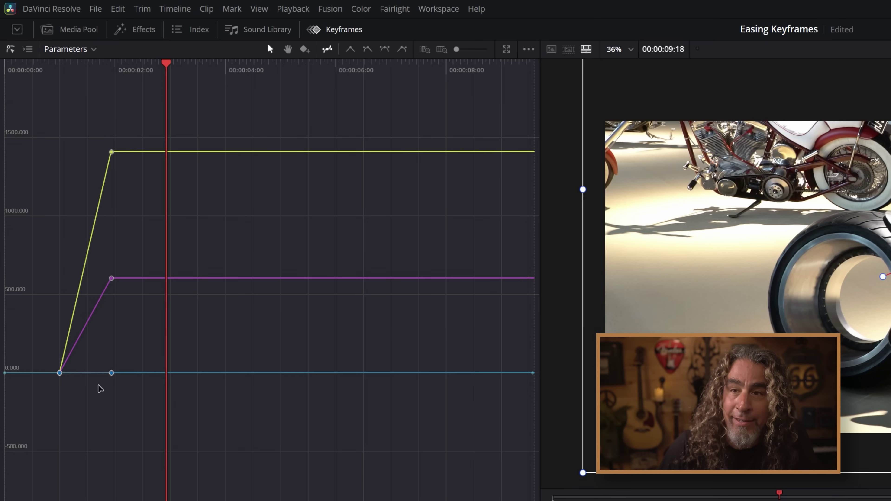
Apply Ease In and Out to the selected position keyframes and play back the smoothed zoom
left_click(385, 52)
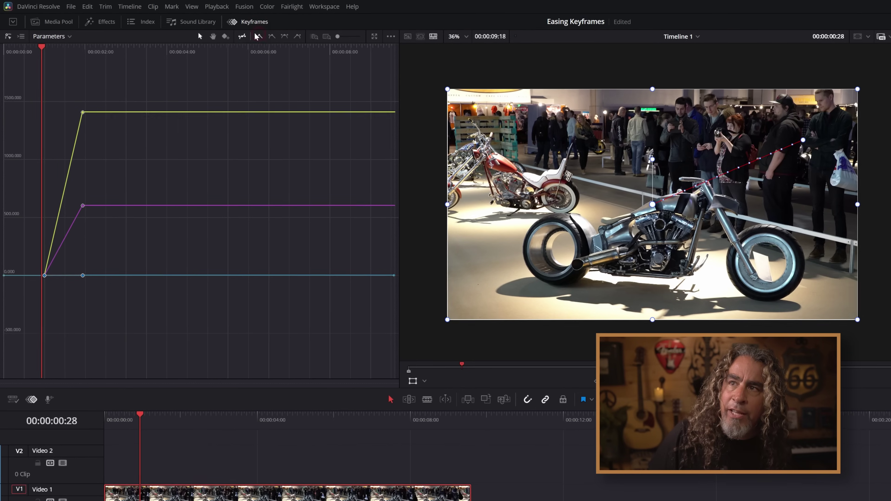
key("space")
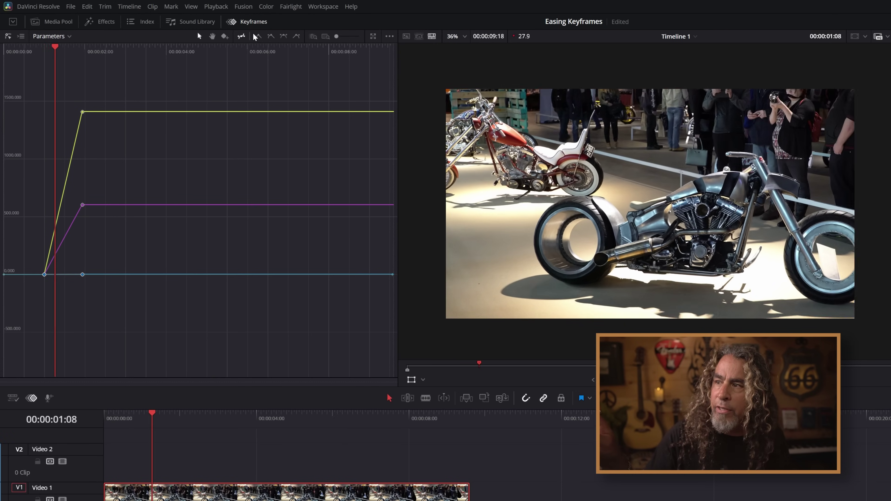
key("space")
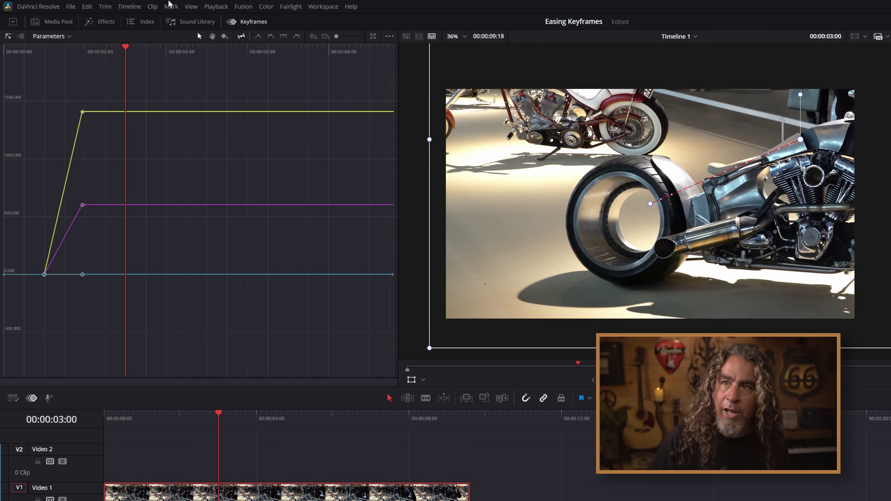
left_click(283, 36)
mouse_move(73, 213)
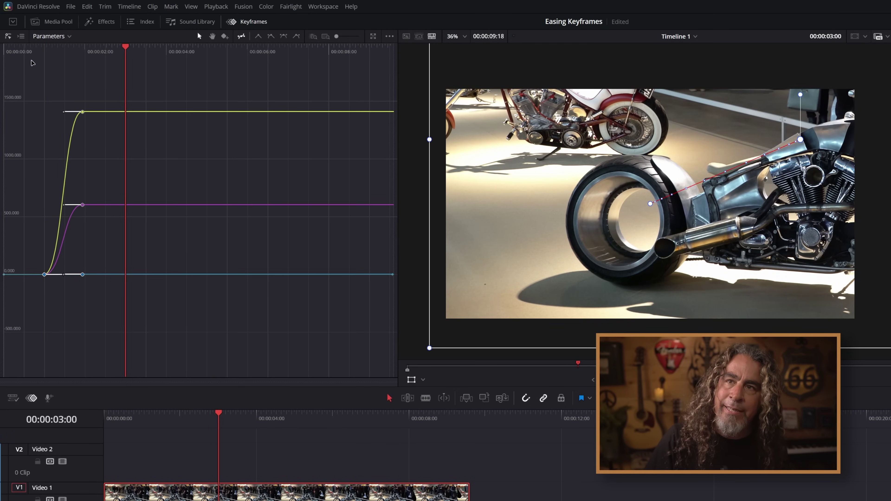
left_click(35, 51)
key("space")
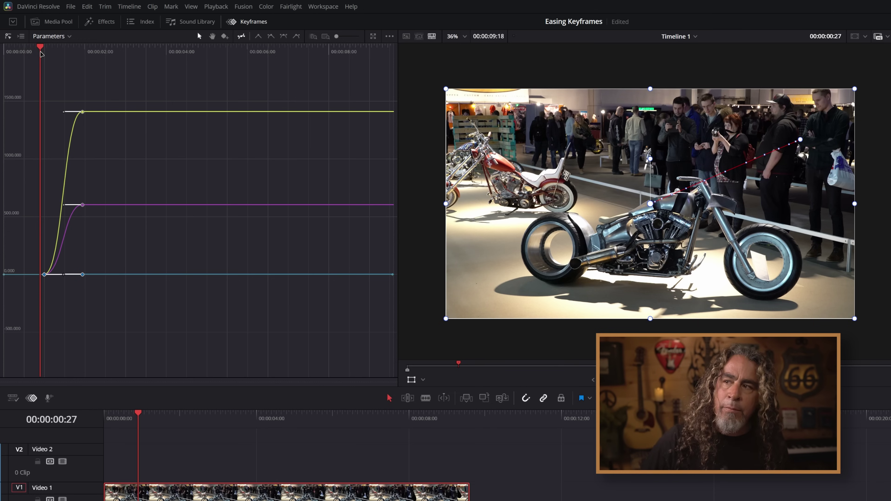
key("space")
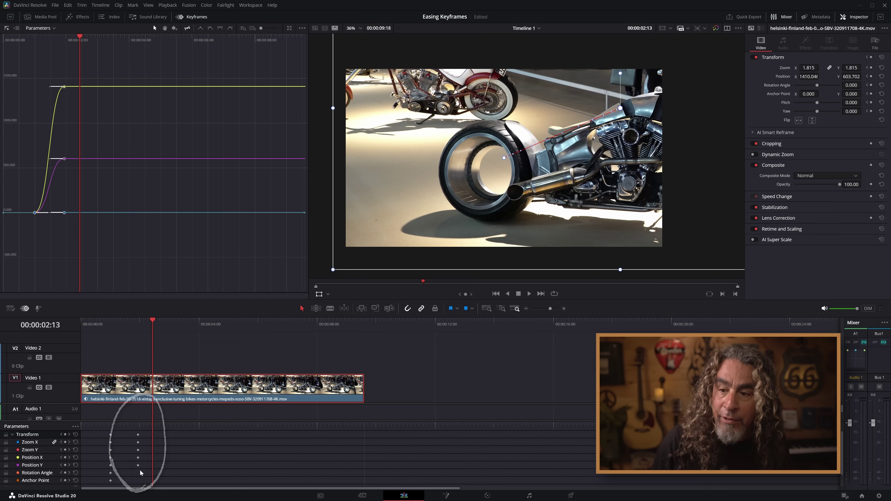
Select the ending Transform keyframes, shift them later, and play the lengthened zoom from the start
mouse_move(141, 471)
left_mouse_down()
mouse_move(136, 434)
mouse_move(172, 436)
left_mouse_up()
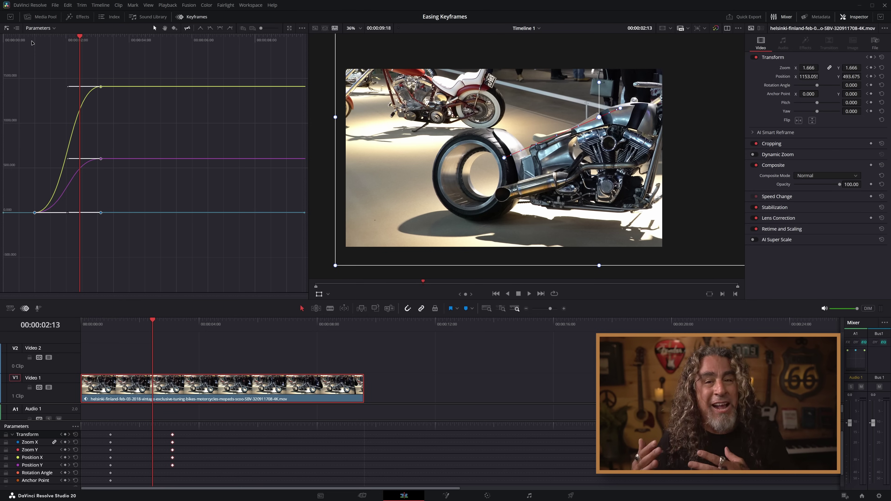
left_click(27, 37)
key("space")
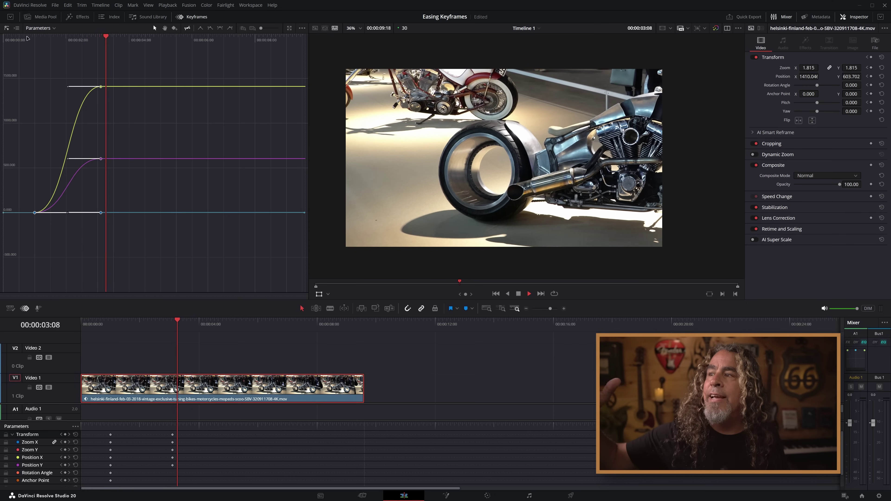
key("space")
Zoom into the curve graph and replay the eased push-in from just before it begins
left_click_drag(261, 28, 272, 28)
left_click(153, 39)
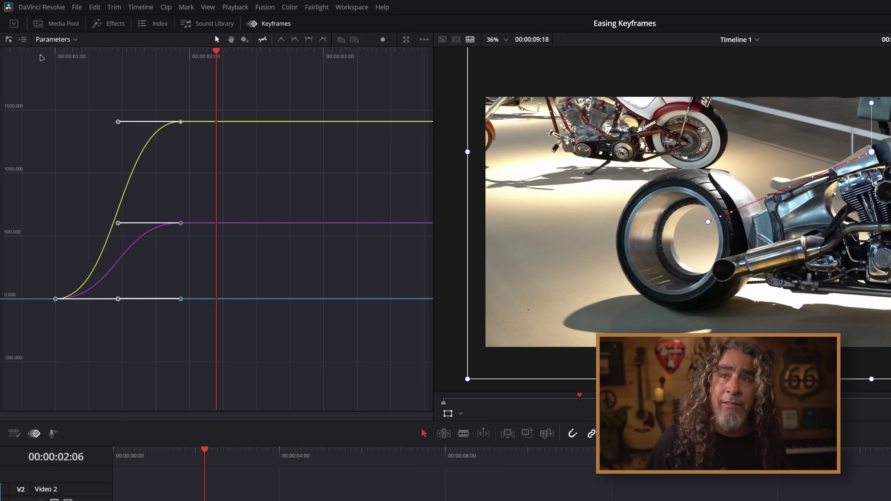
left_click(40, 56)
key("space")
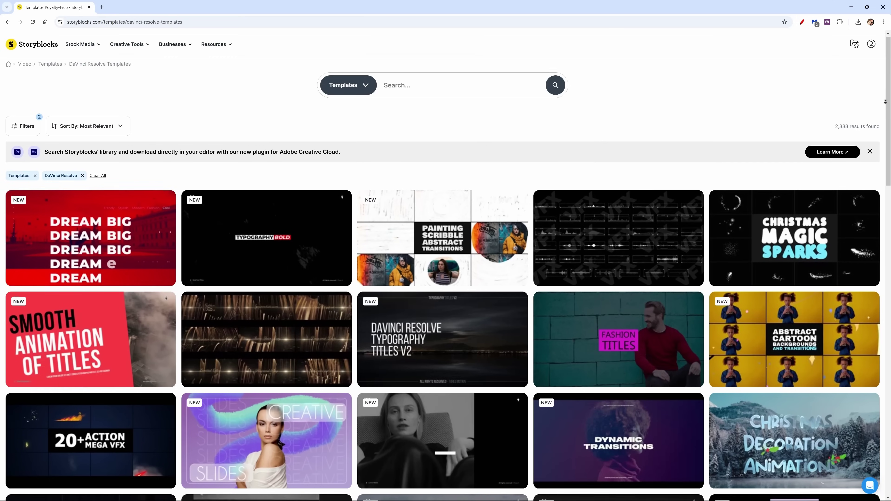
scroll(446, 281, "down", 3)
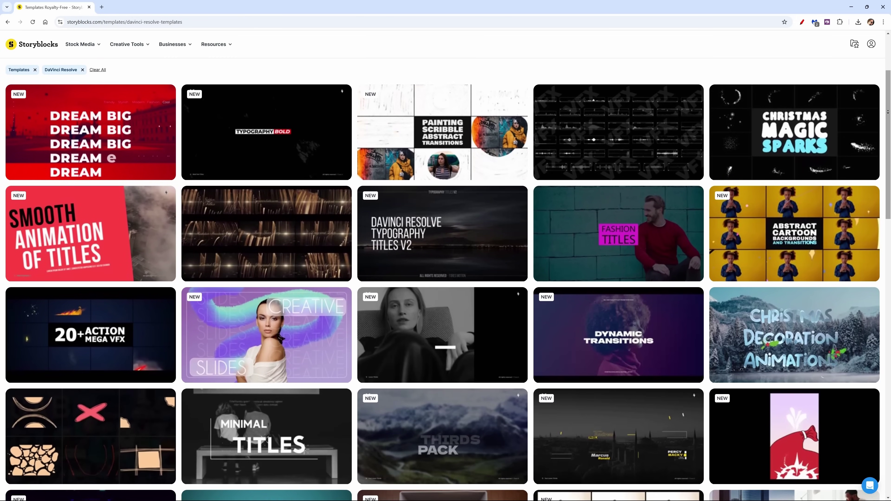
scroll(446, 281, "down", 5)
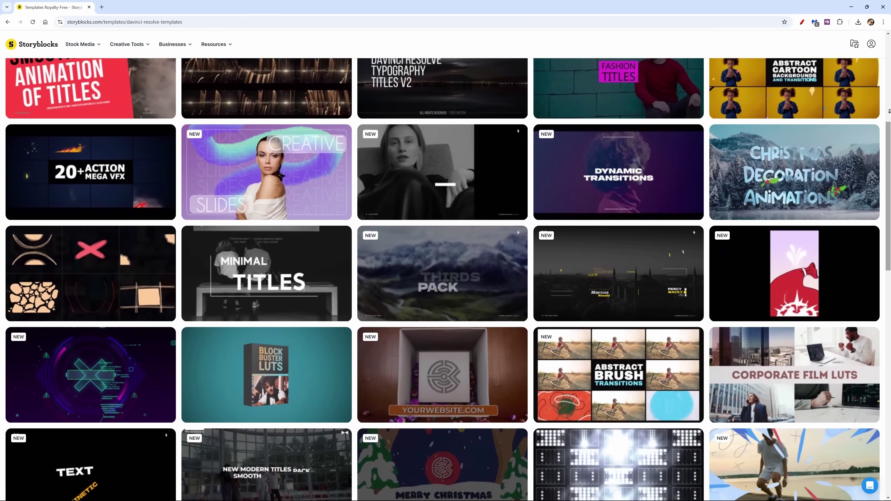
scroll(446, 281, "down", 4)
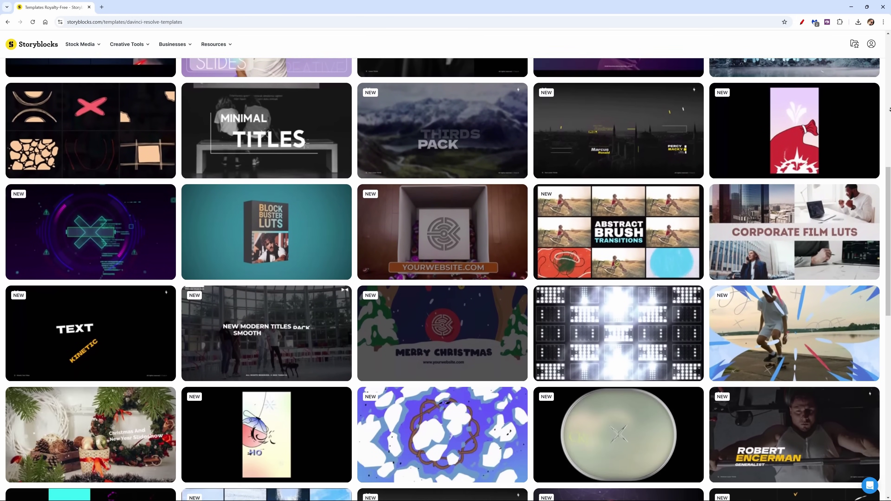
scroll(445, 281, "down", 4)
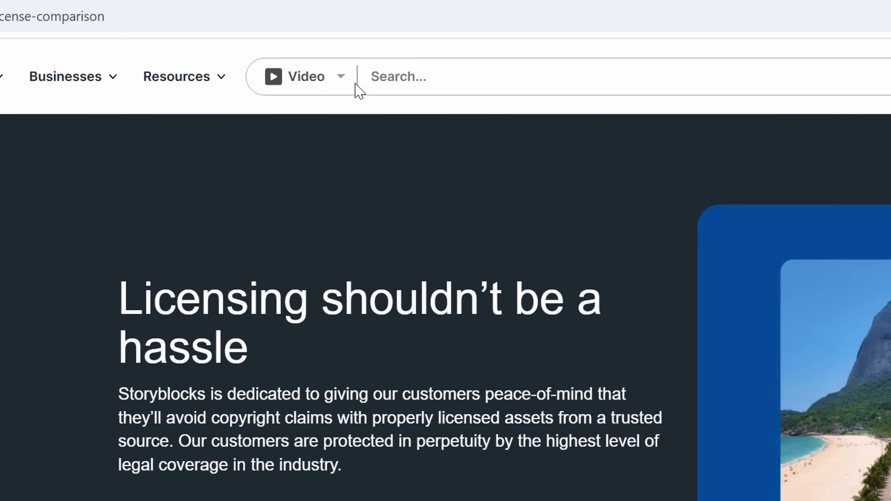
left_click(340, 76)
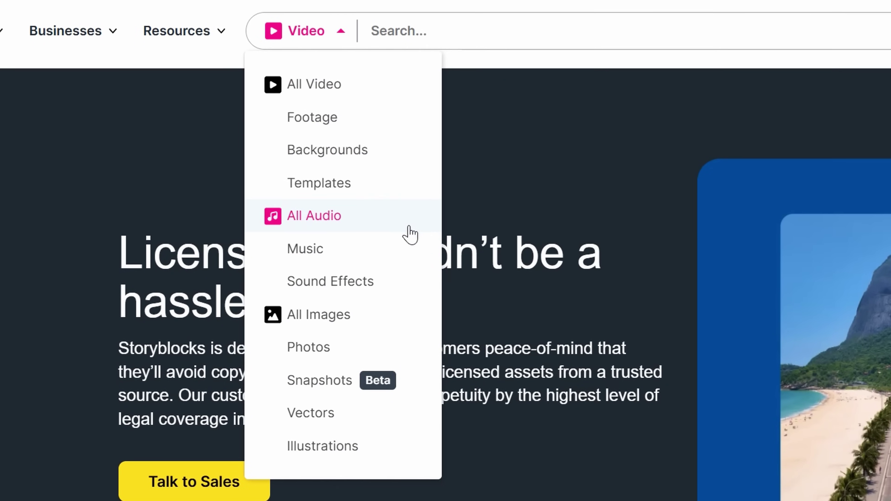
scroll(413, 275, "down", 10)
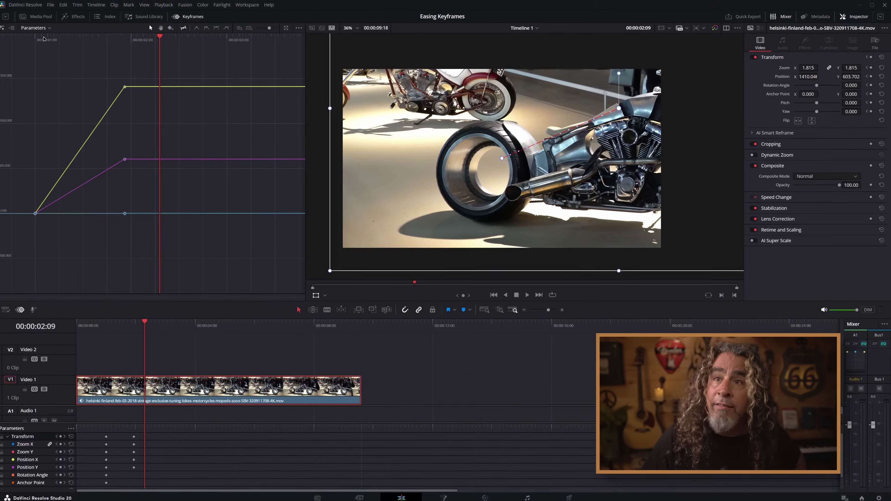
Return to the first keyframe and set Ease Out on both its Zoom and Position keyframes
left_click(52, 40)
left_click_drag(49, 37, 40, 37)
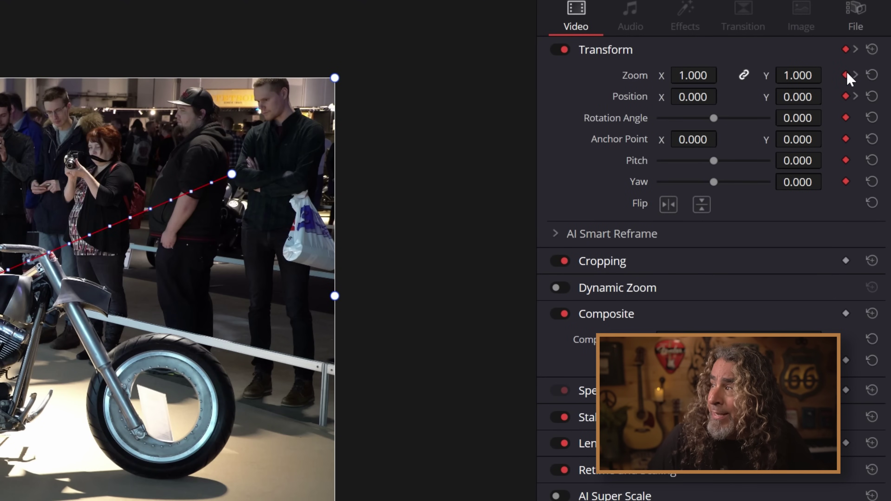
right_click(846, 75)
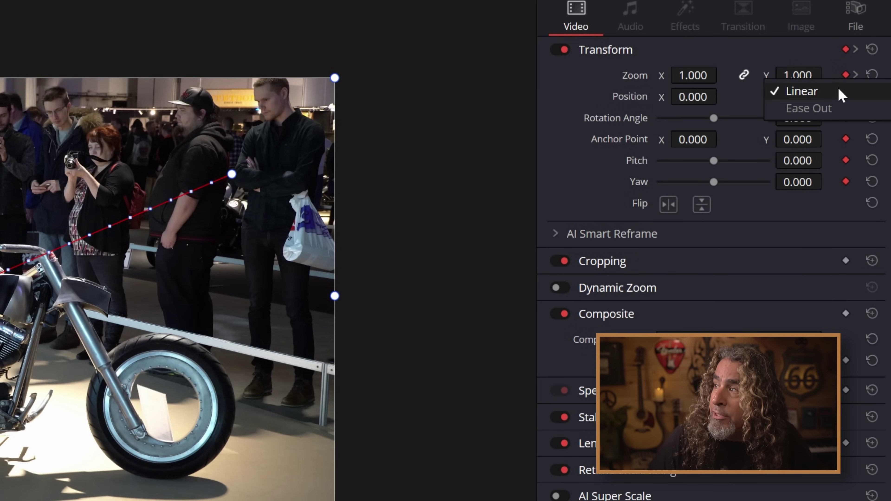
left_click(827, 104)
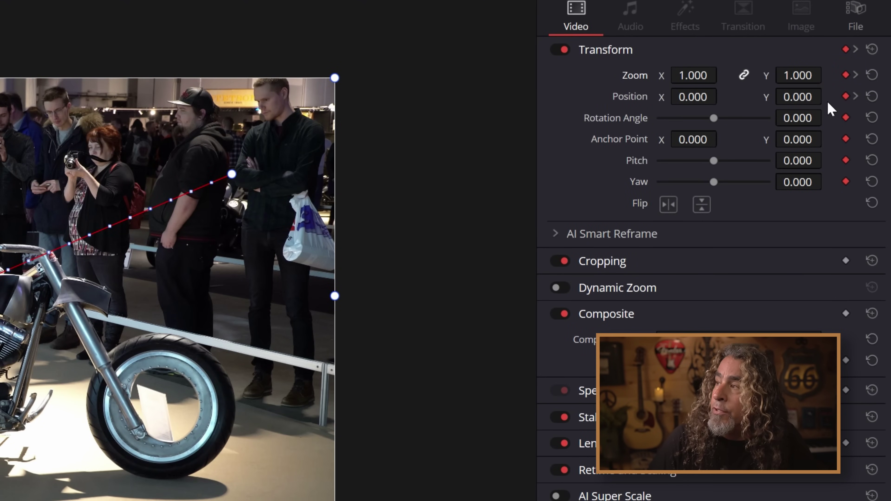
right_click(846, 97)
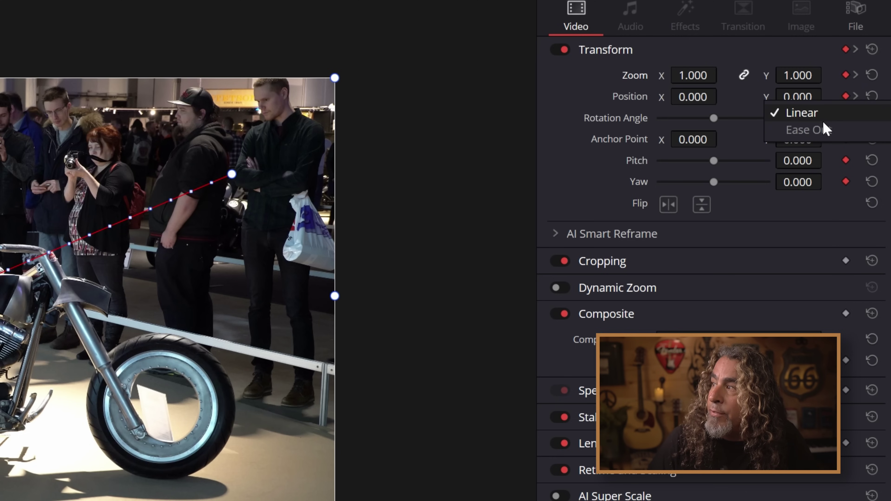
left_click(823, 130)
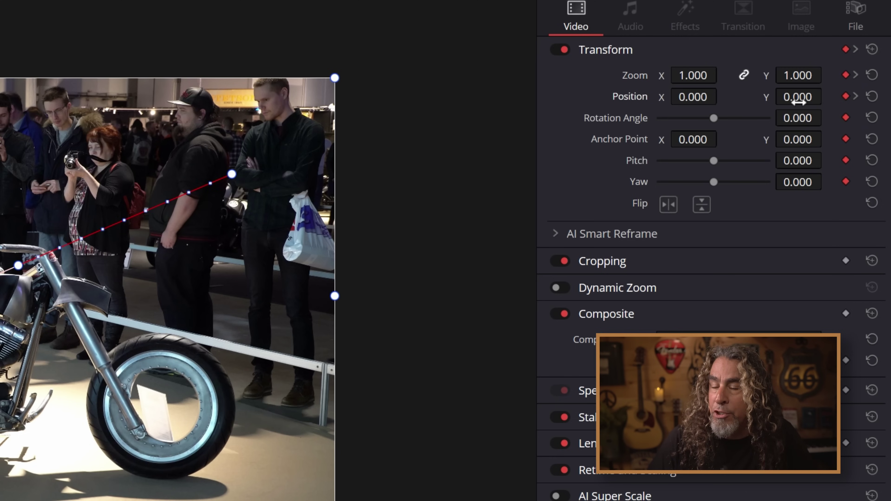
key("space")
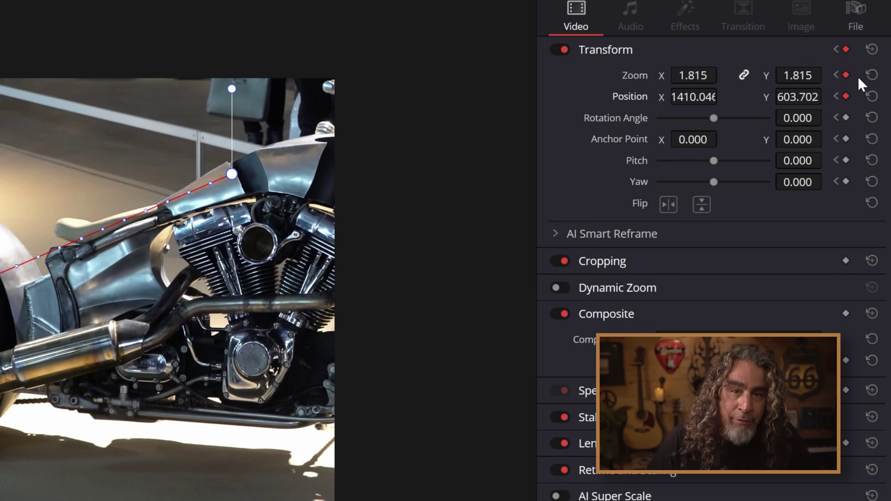
Set Ease In on the closing Zoom and Position keyframes of the close-up
right_click(847, 75)
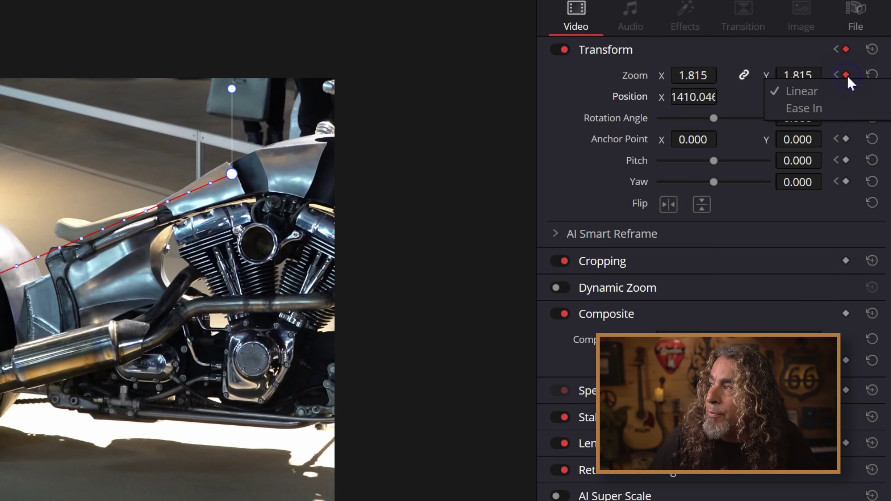
left_click(823, 114)
right_click(847, 98)
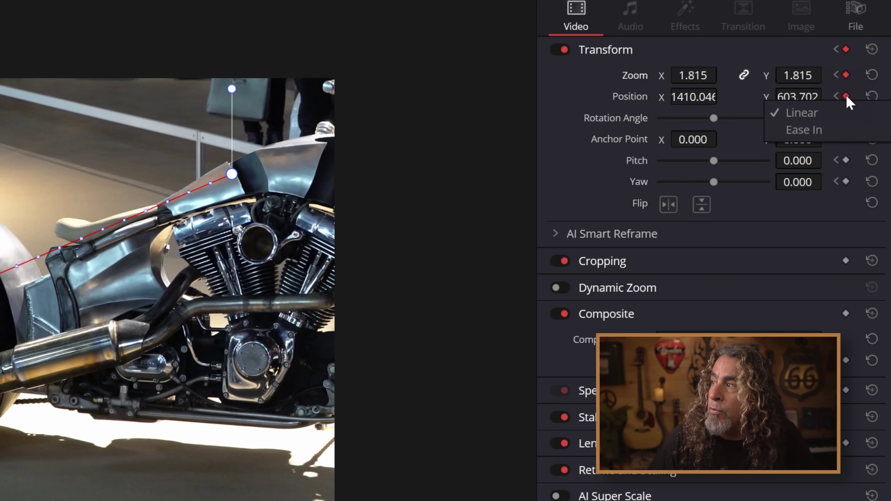
left_click(811, 125)
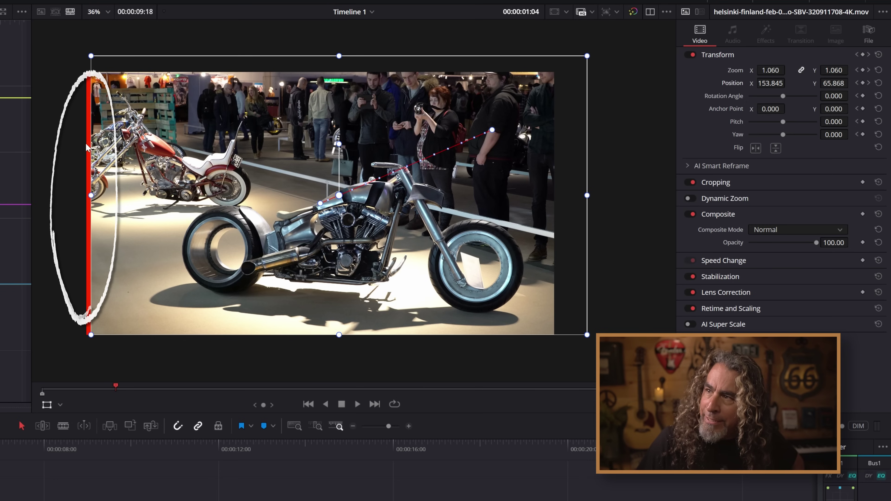
Hide the viewer's transform overlay and jump back to the clip's first keyframe
left_click(64, 467)
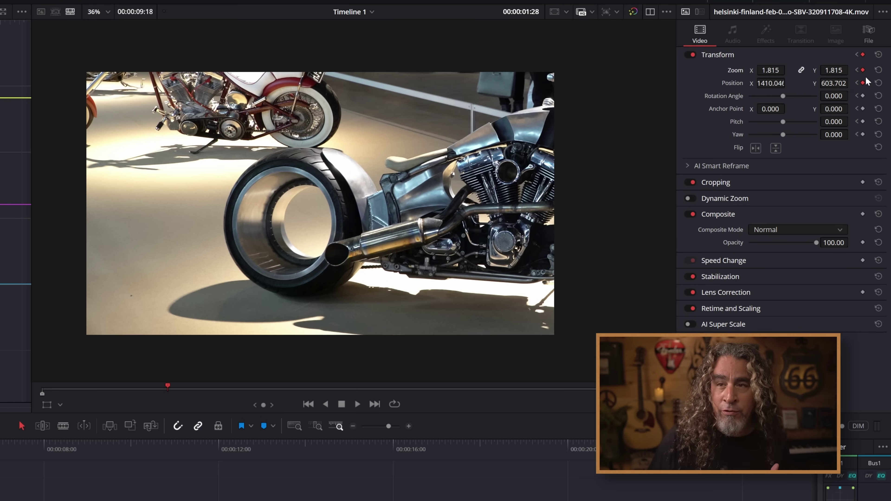
left_click(856, 70)
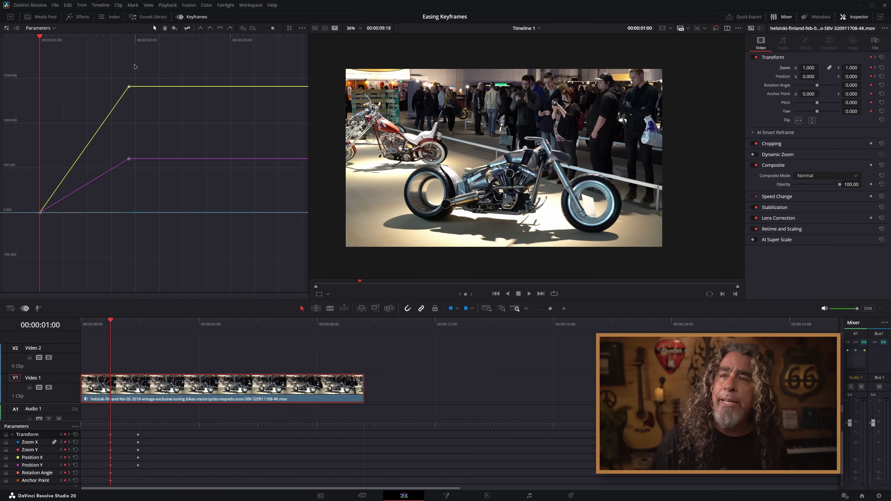
Select every zoom and position keyframe in the graph and apply Ease In and Out
left_click_drag(134, 67, 153, 197)
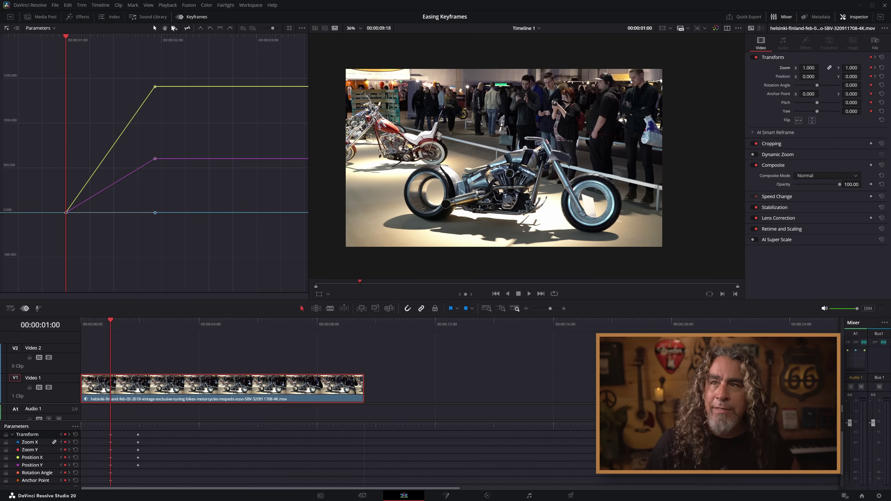
left_click(220, 28)
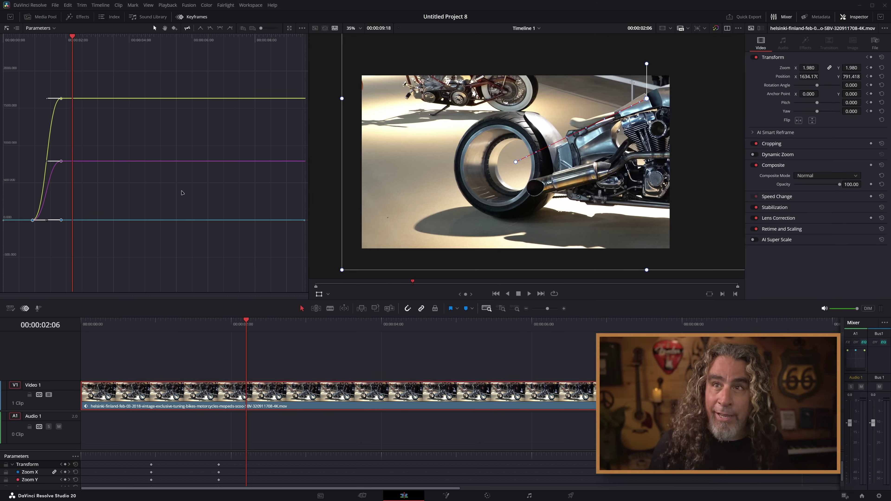
Drag a Text+ title from the Titles library onto Video 2 above the motorcycle clip
left_click(82, 17)
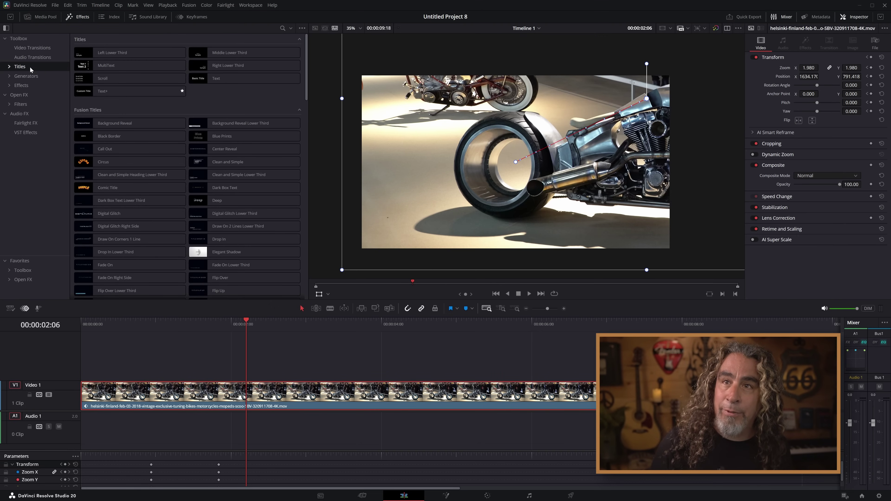
left_click_drag(116, 91, 245, 385)
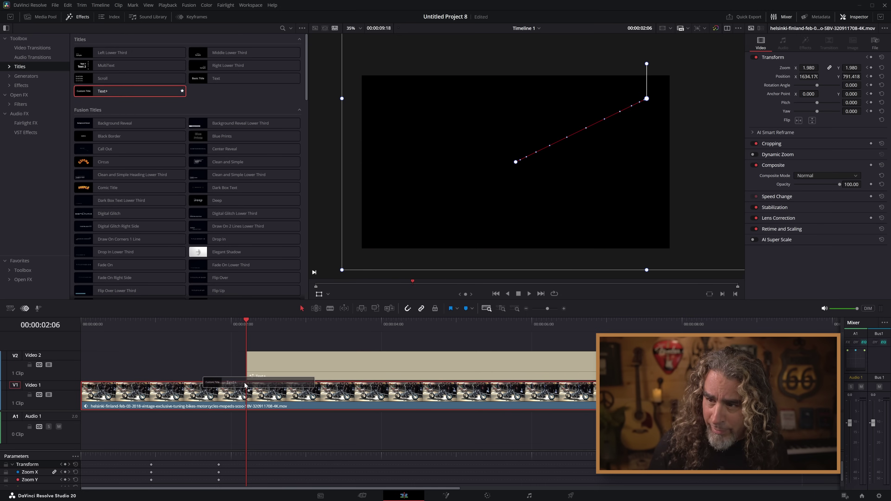
left_click_drag(306, 373, 281, 379)
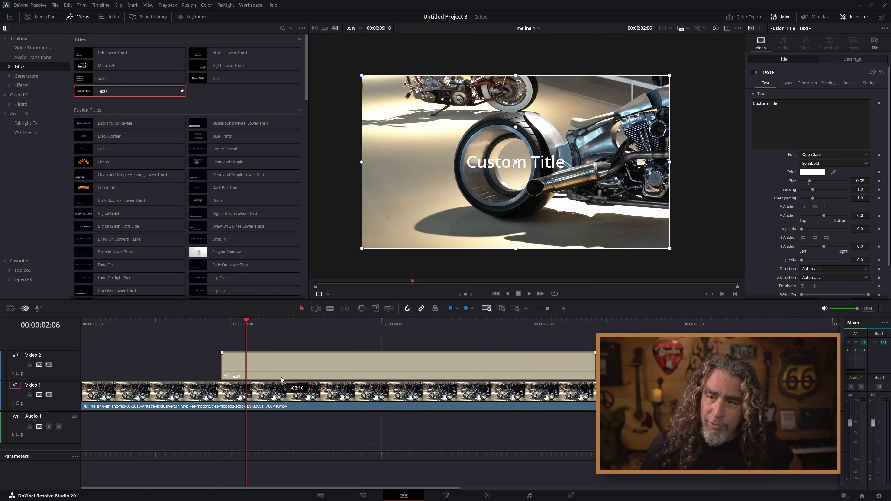
Line up the title's start with the final zoom keyframe of the motorcycle clip
left_click(209, 396)
left_click(222, 319)
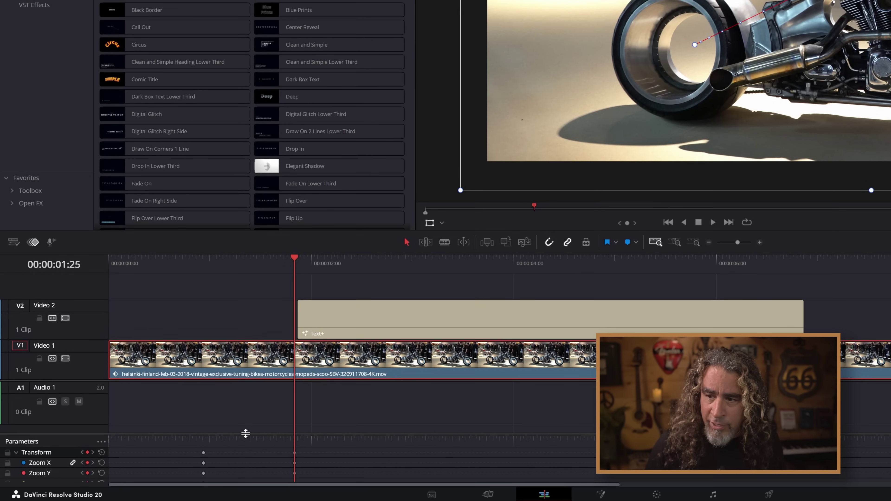
left_click_drag(246, 434, 250, 402)
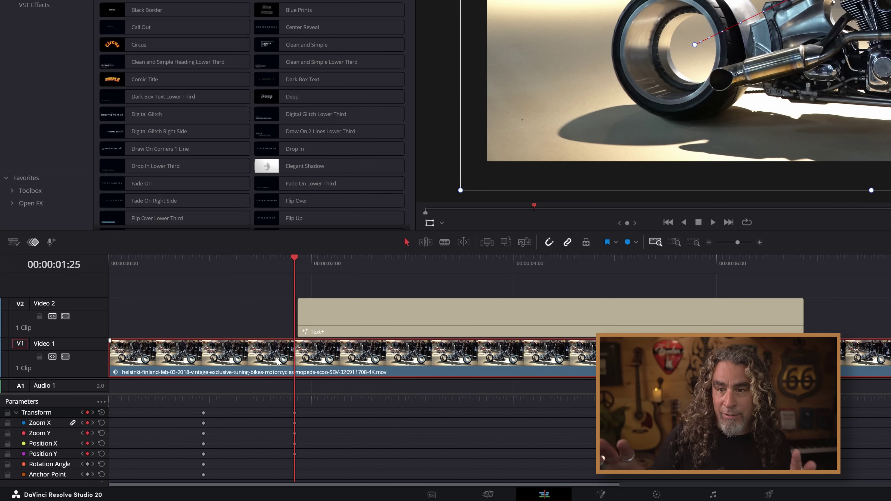
left_click_drag(338, 312, 336, 311)
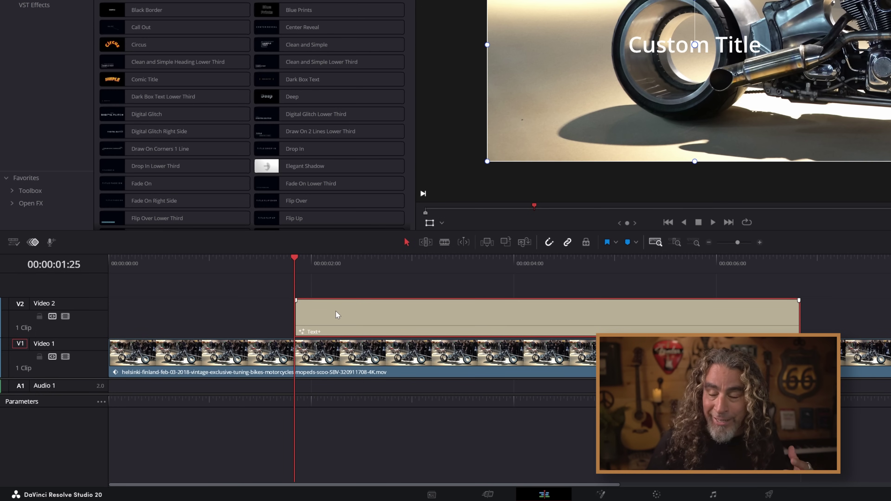
key("shift+v")
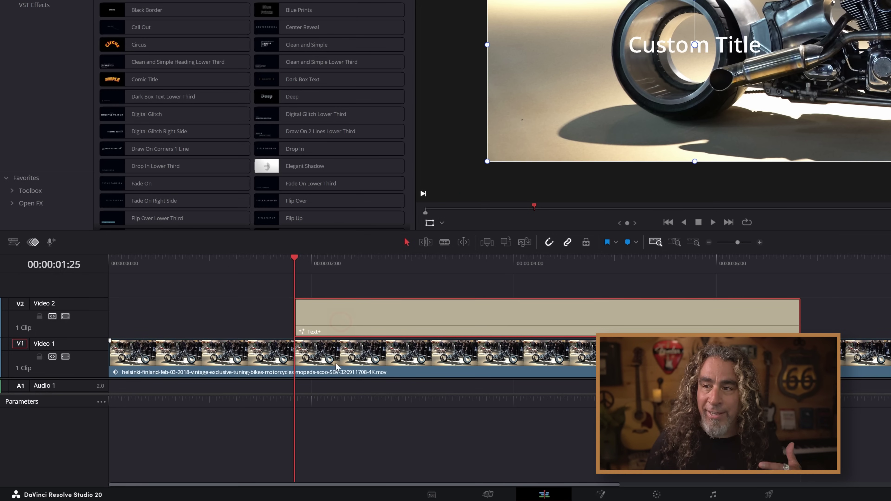
left_click(334, 315)
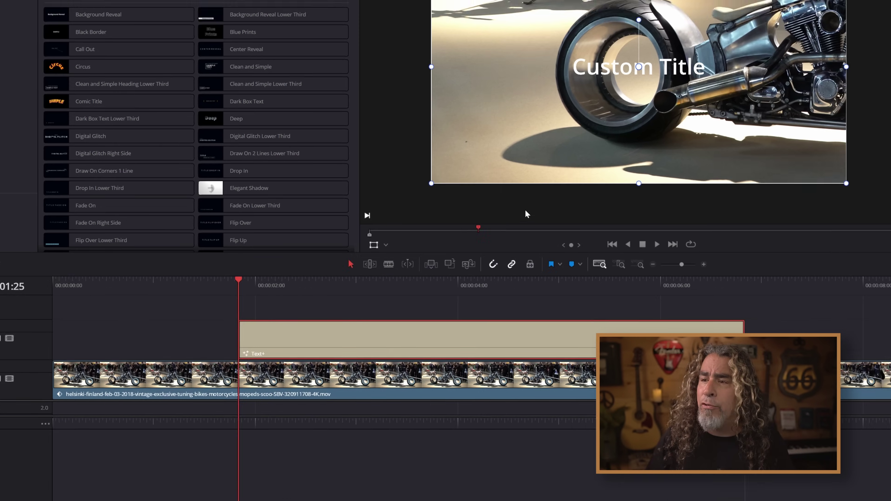
Replace the placeholder with 'NO CENTER HUB' and make the text black
key("ctrl+a")
key("BackSpace")
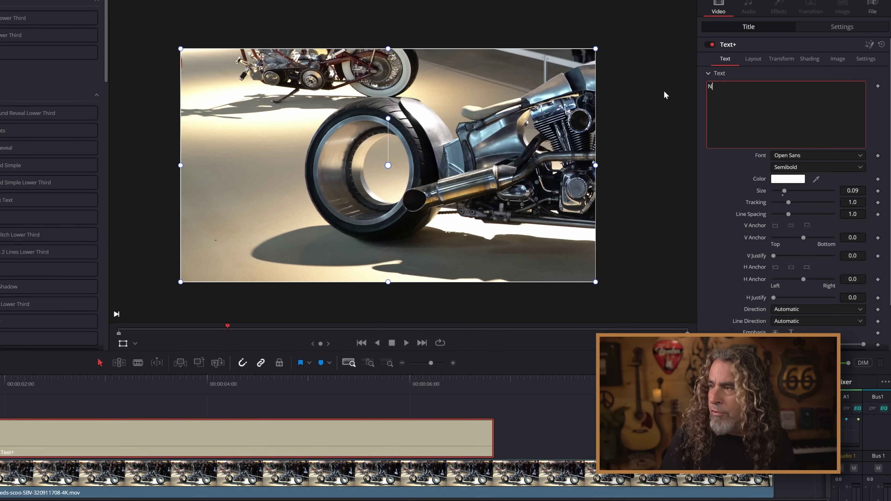
type("NO ")
type("CENTER ")
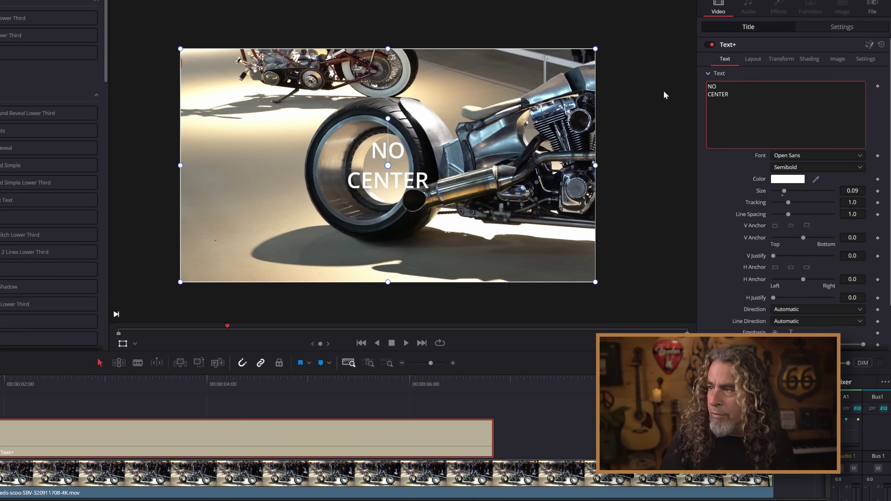
type("HUB")
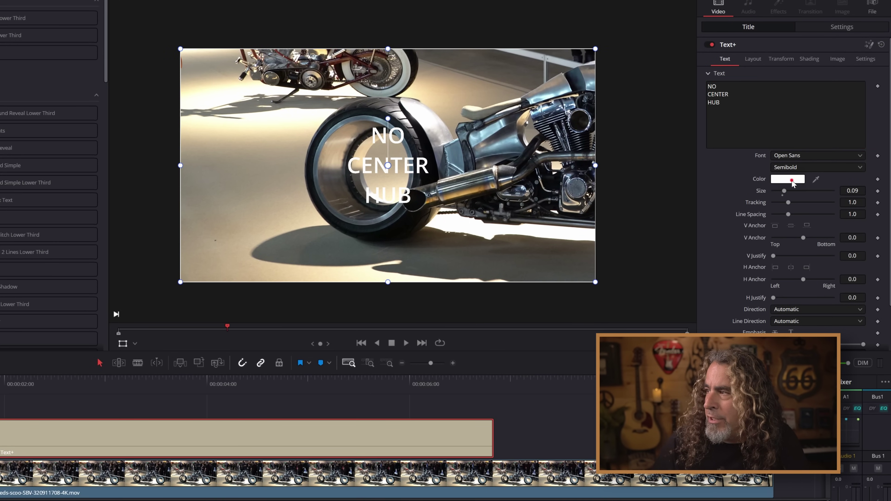
left_click(787, 179)
left_click(178, 211)
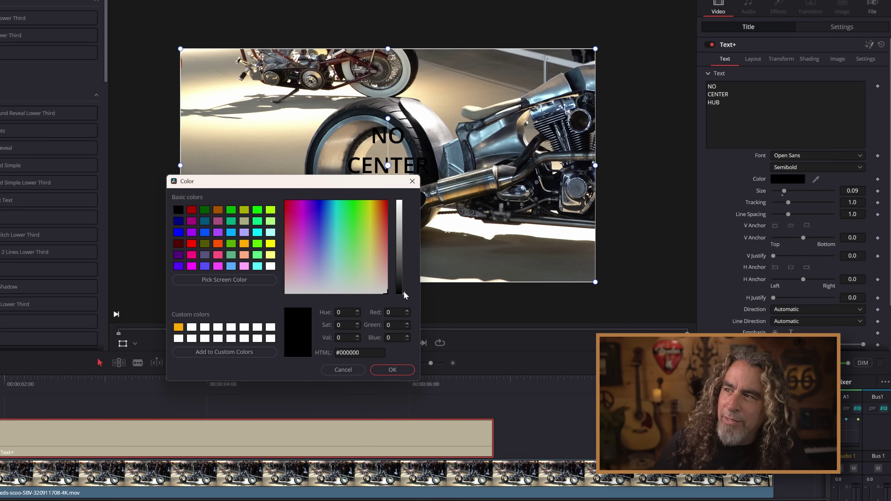
key("Return")
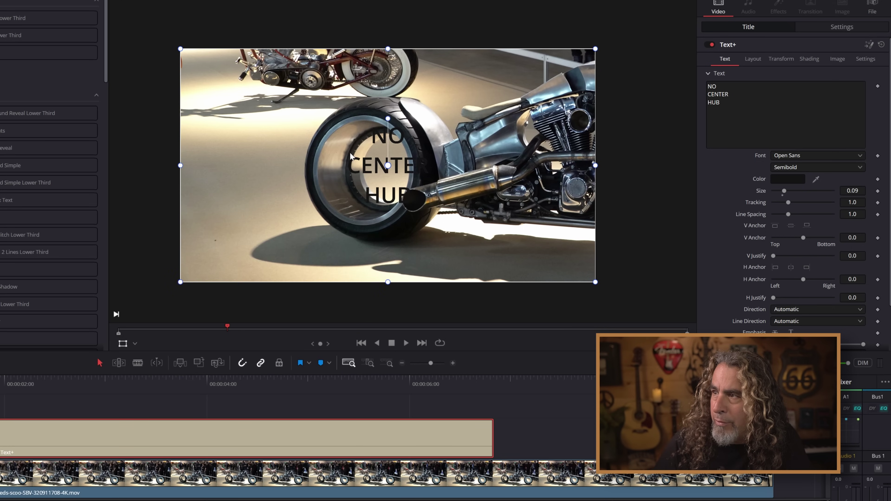
Left-anchor the title and move it onto the open floor left of the wheel
left_click_drag(351, 156, 222, 165)
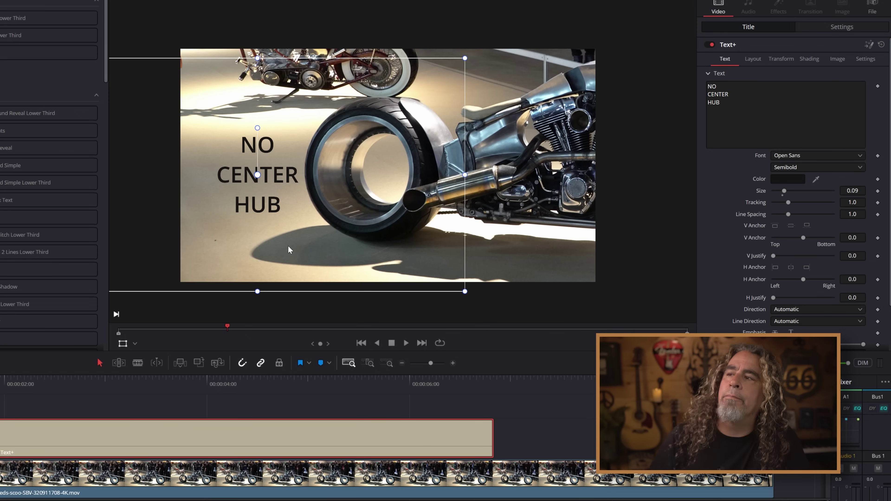
left_click(776, 268)
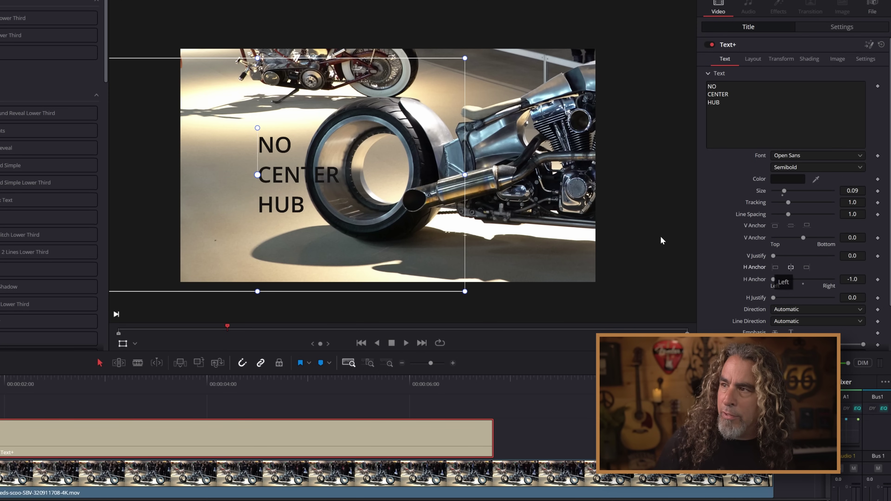
left_click_drag(295, 175, 255, 173)
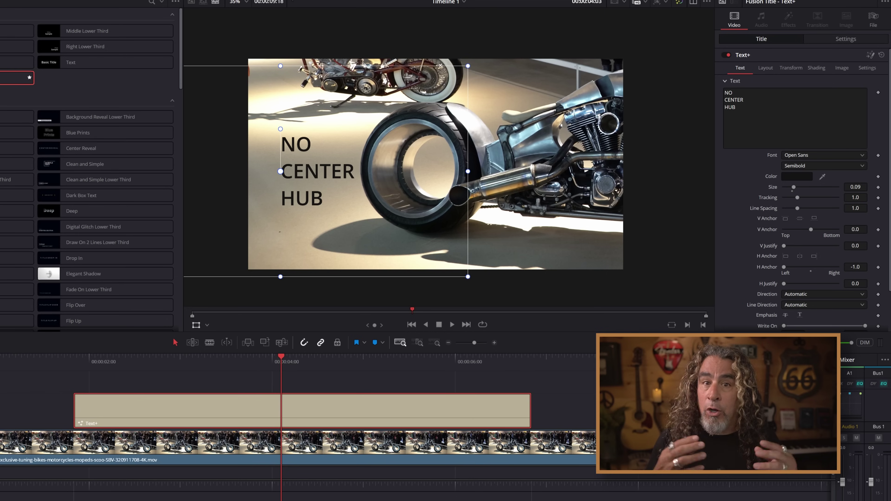
Keyframe the title's Position X at -2850.13 at its start, then scrub to check the slide-in
left_click_drag(116, 364, 76, 364)
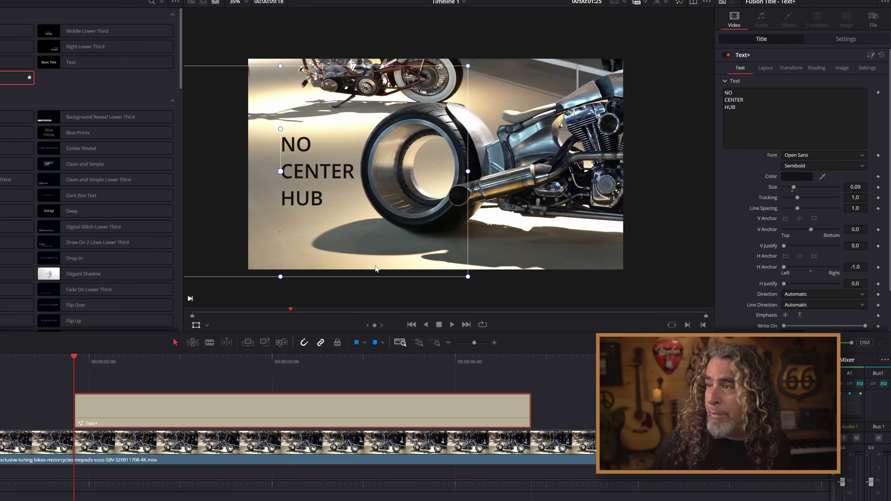
left_click(840, 43)
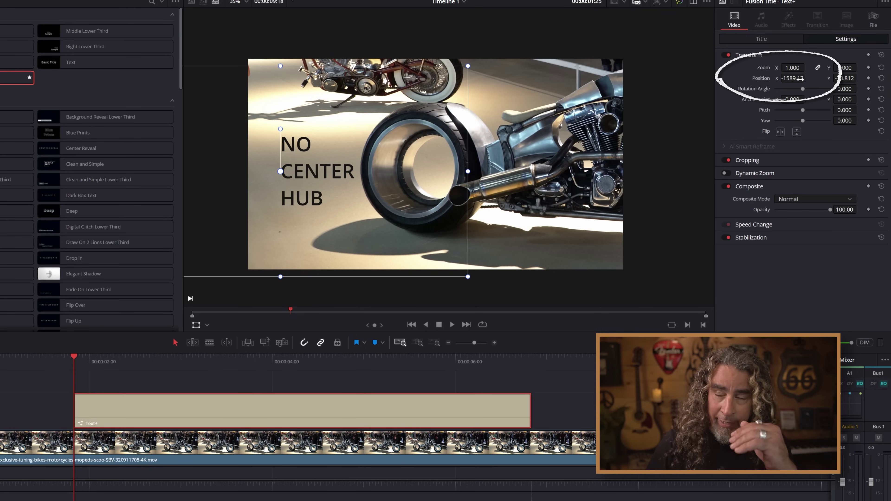
left_click_drag(794, 78, 352, 78)
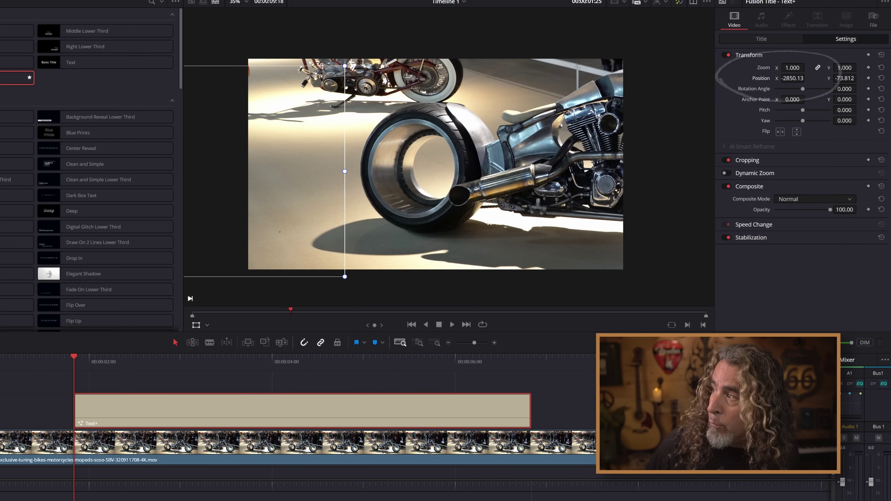
left_click(869, 78)
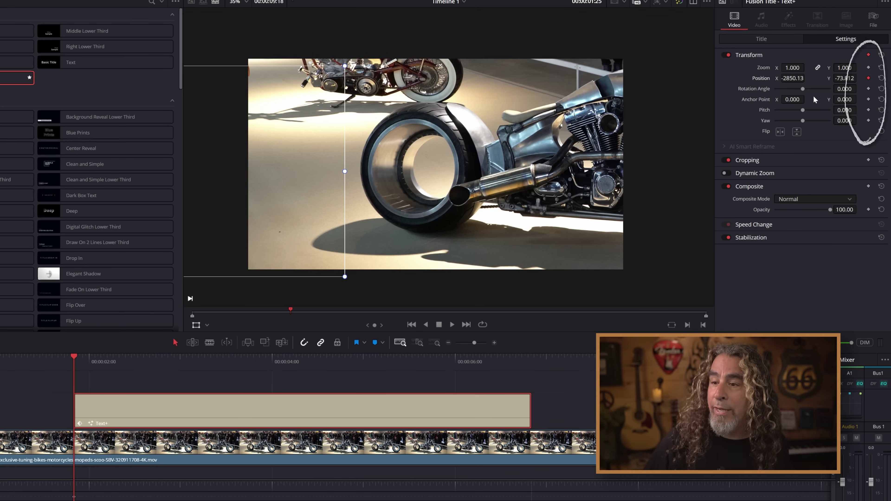
left_click(80, 358)
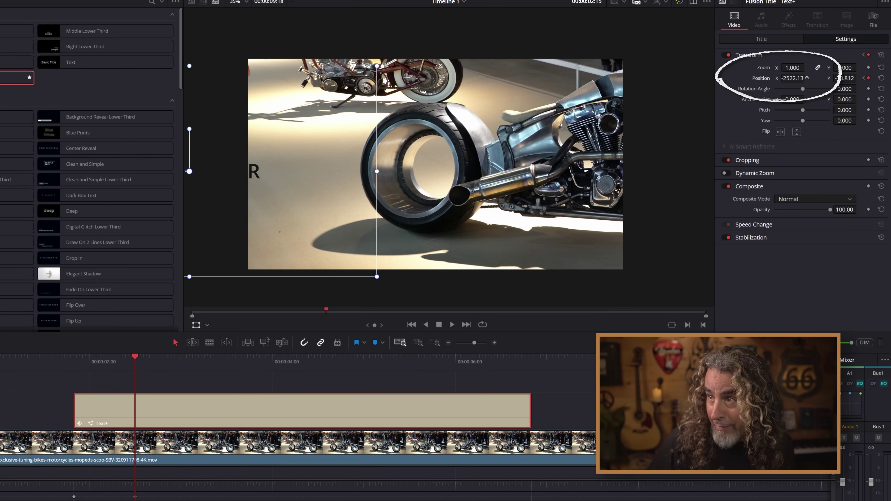
left_click_drag(807, 77, 832, 77)
left_click(38, 359)
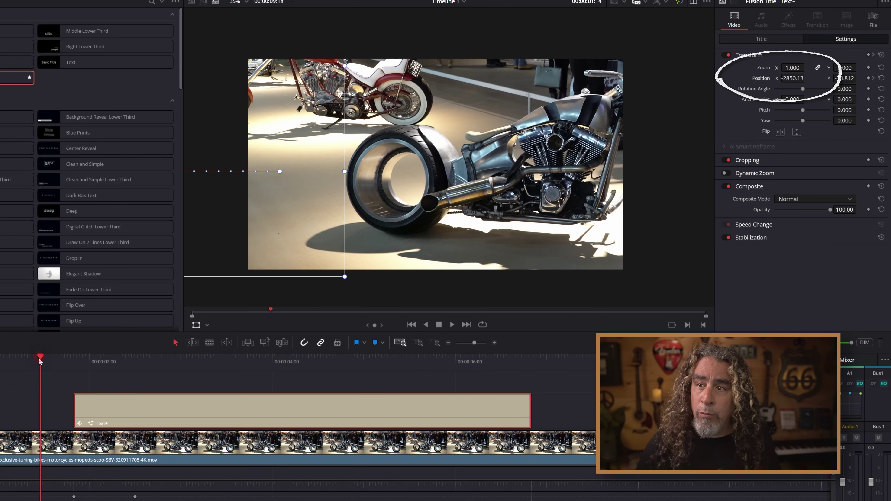
key("space")
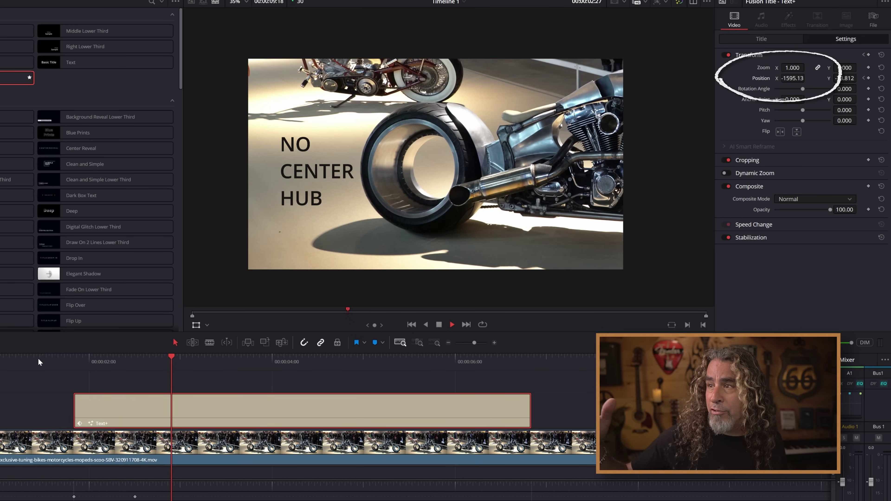
key("space")
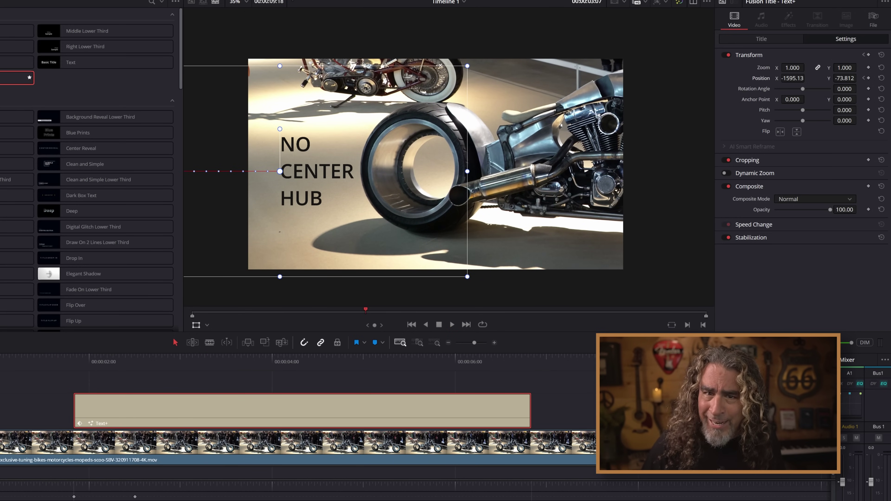
key("Home")
key("space")
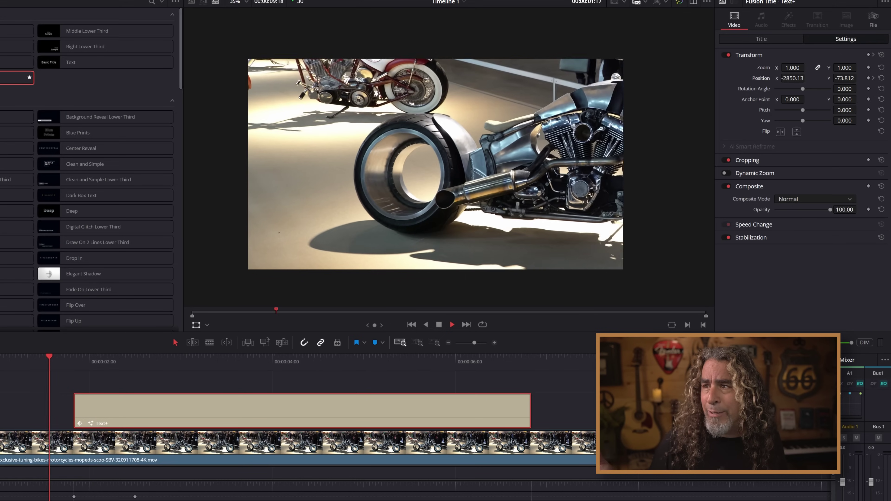
key("space")
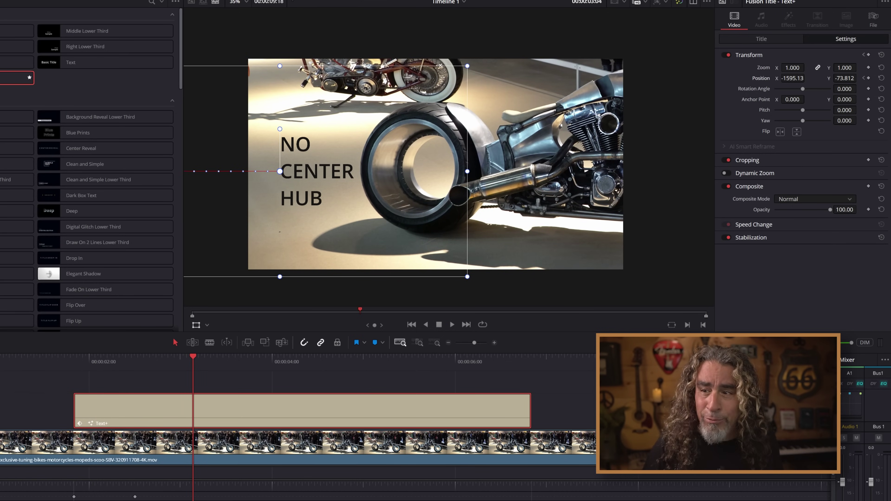
left_click(41, 367)
key("space")
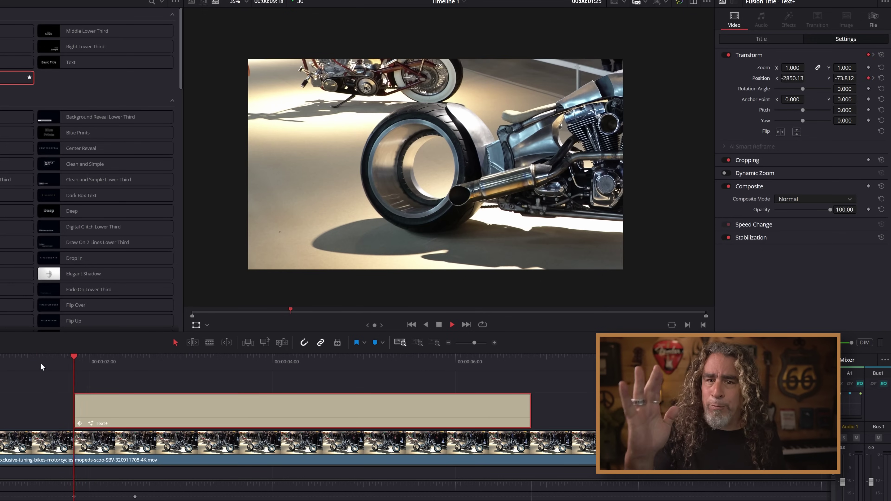
left_click(40, 363)
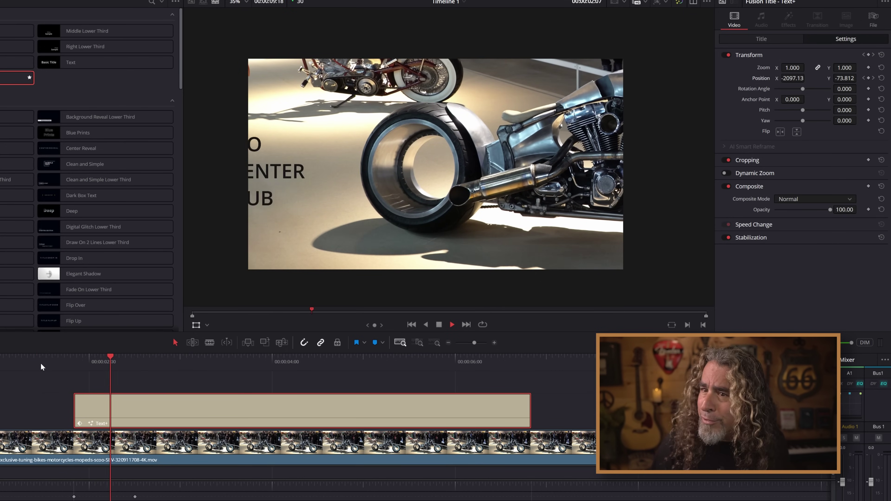
key("space")
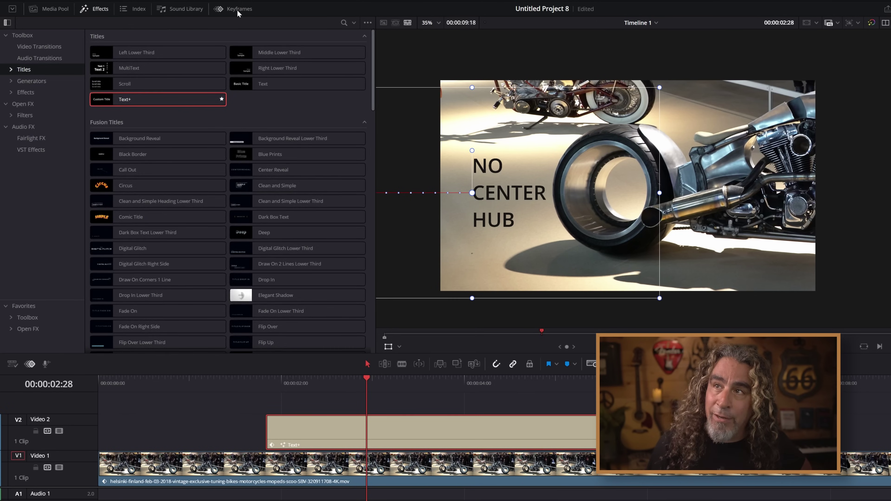
Select both Position X keyframes in the curve editor and apply Ease In and Out
left_click(233, 11)
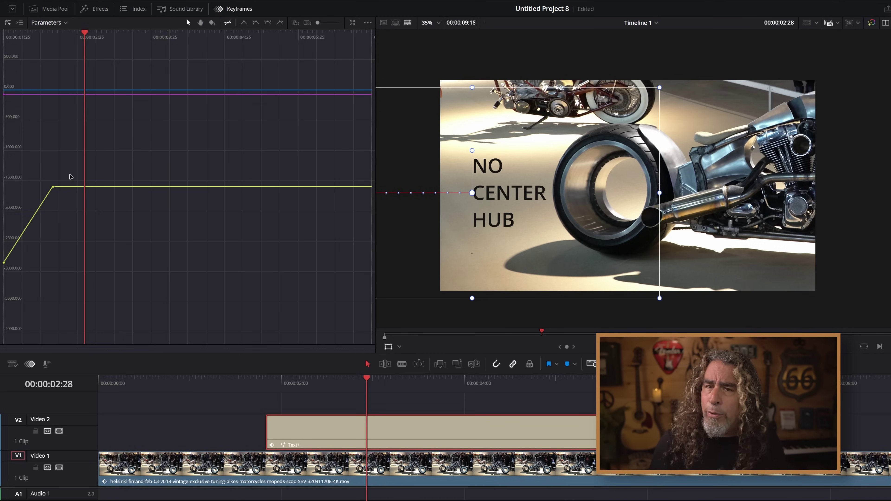
left_click_drag(66, 156, 1, 280)
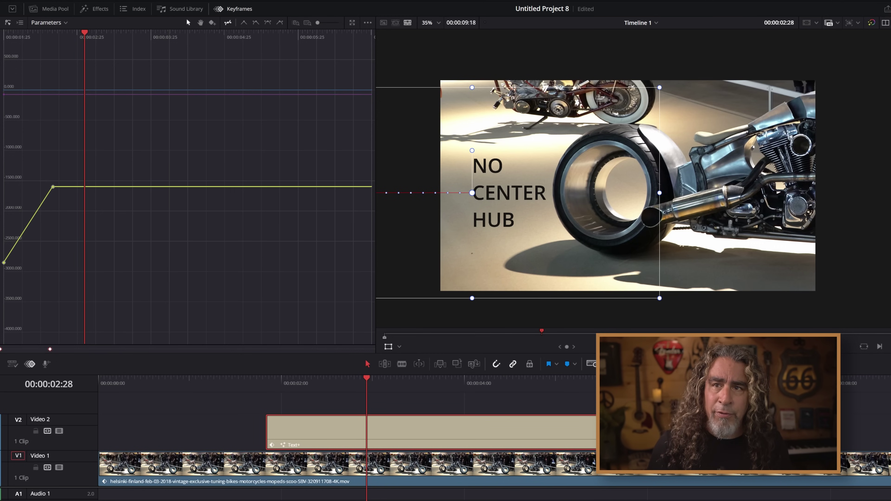
left_click(267, 24)
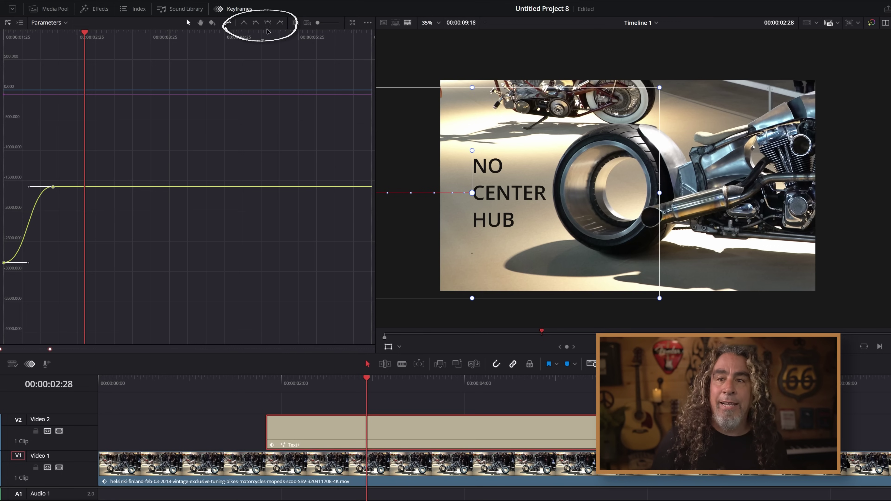
left_click(238, 383)
key("space")
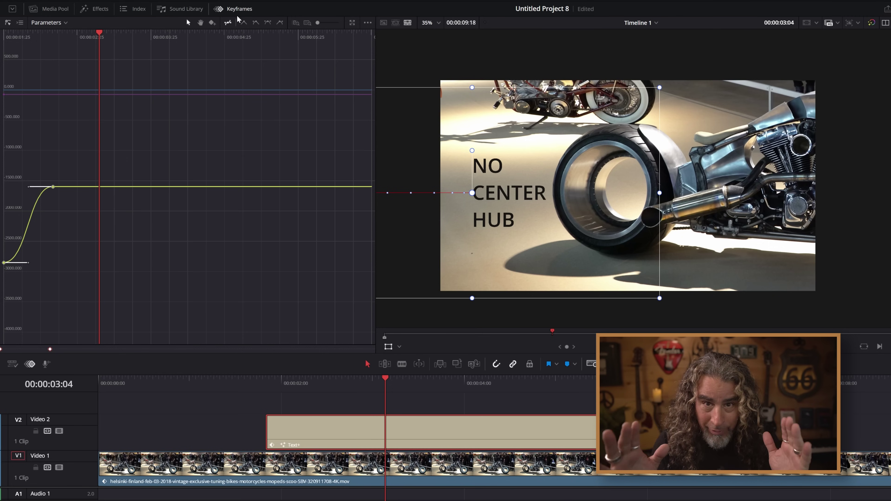
left_click(243, 23)
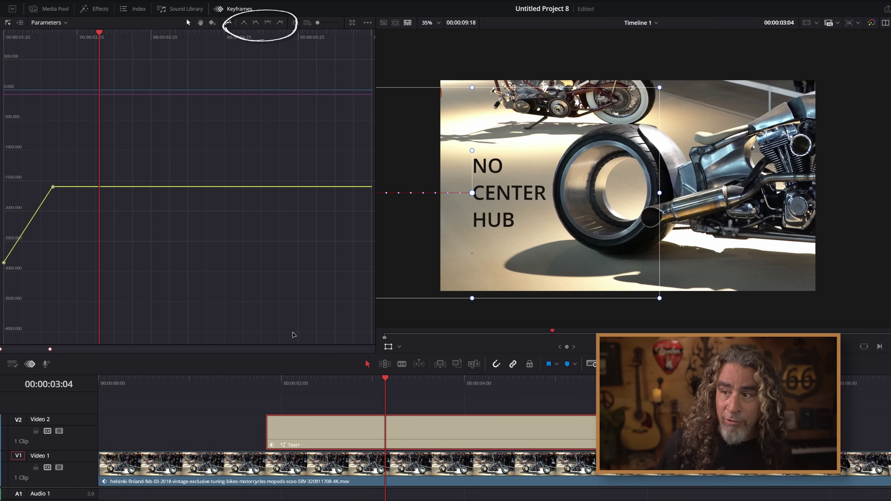
left_click(256, 384)
key("space")
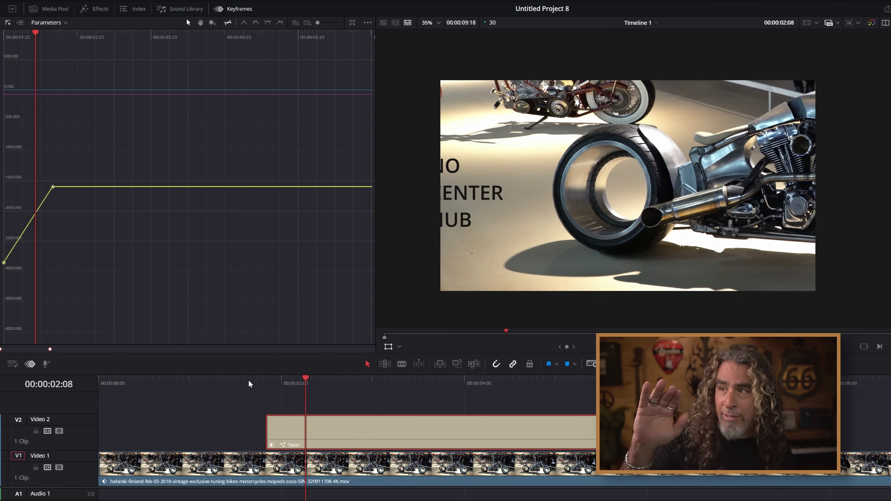
key("space")
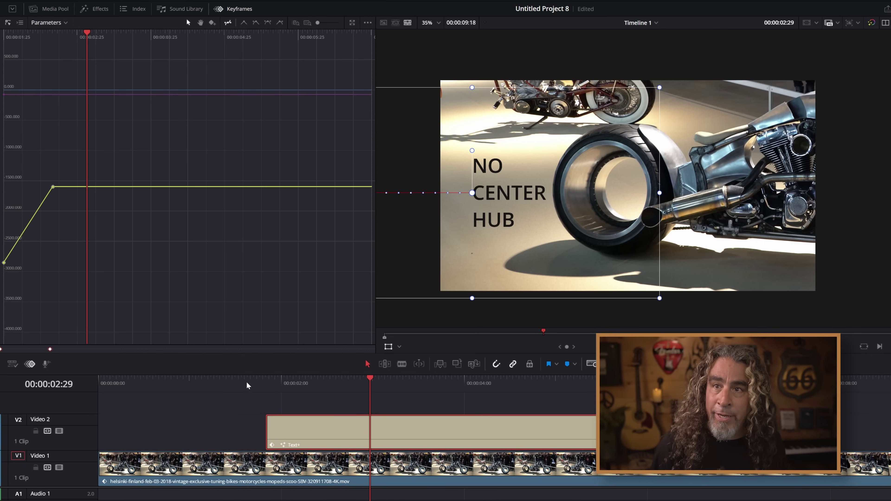
key("ctrl+z")
left_click(257, 383)
key("space")
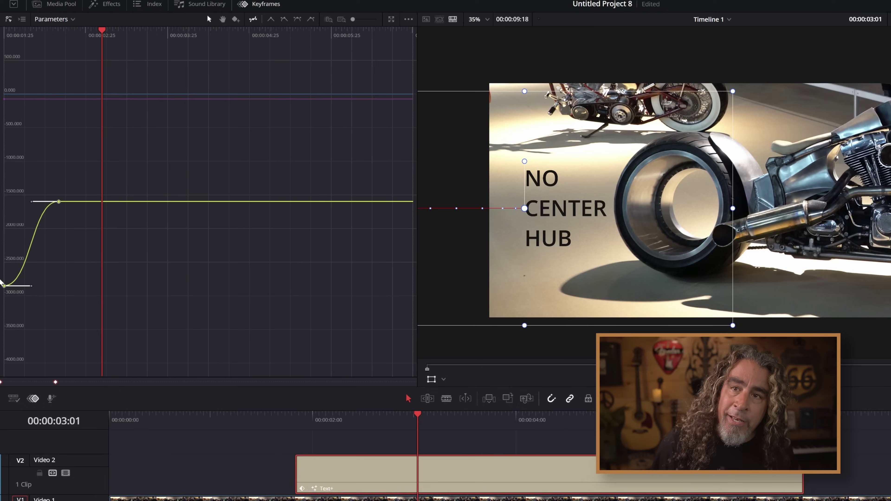
mouse_move(28, 272)
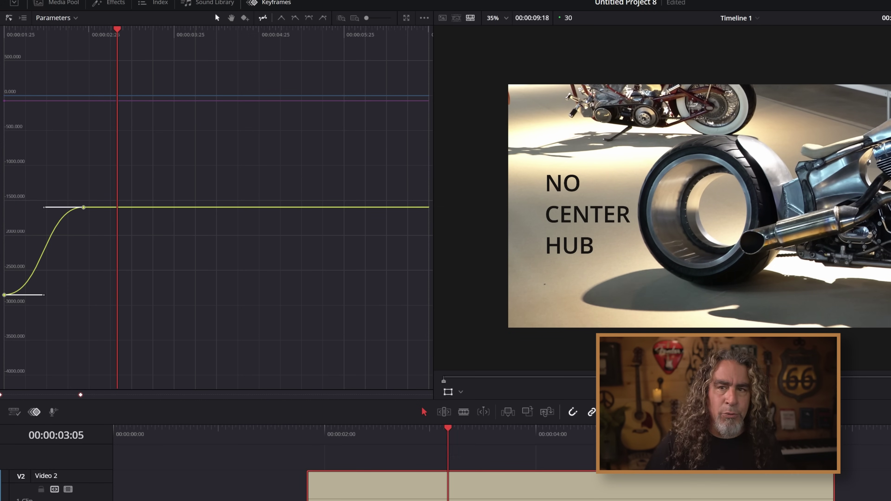
Lengthen the landing keyframe's Bezier ease handle and select the starting keyframe
key("space")
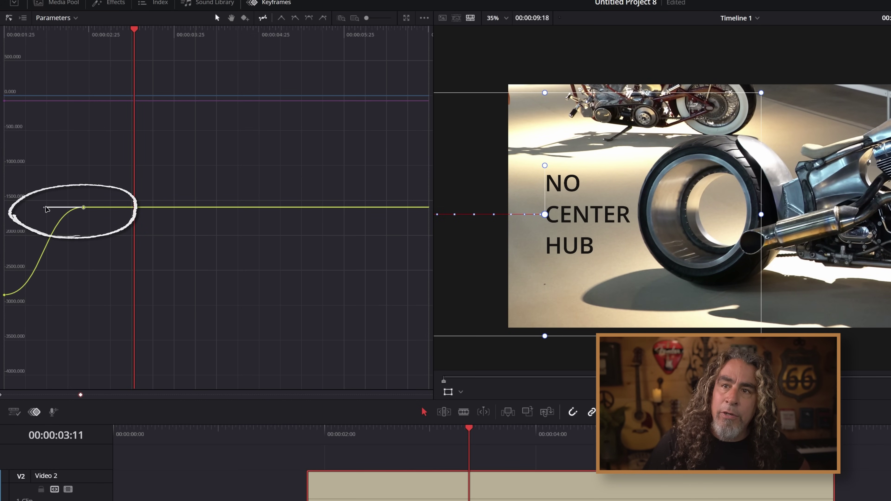
left_click_drag(44, 209, 40, 211)
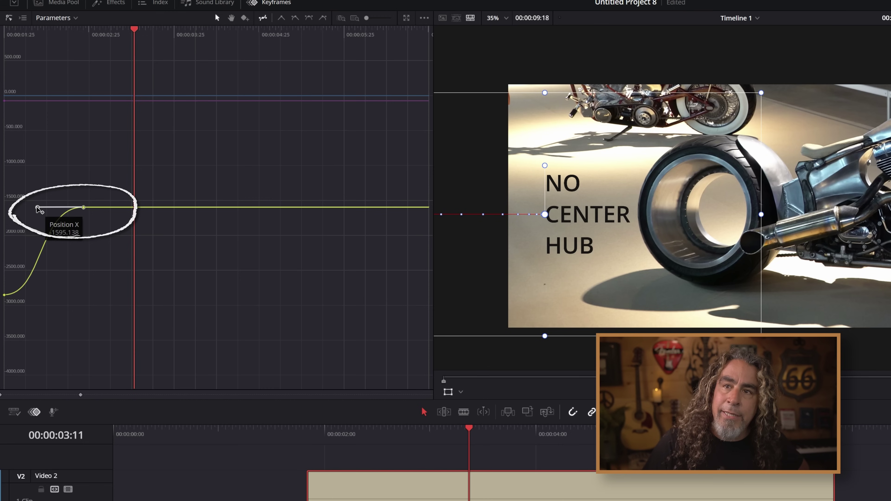
left_click(4, 295)
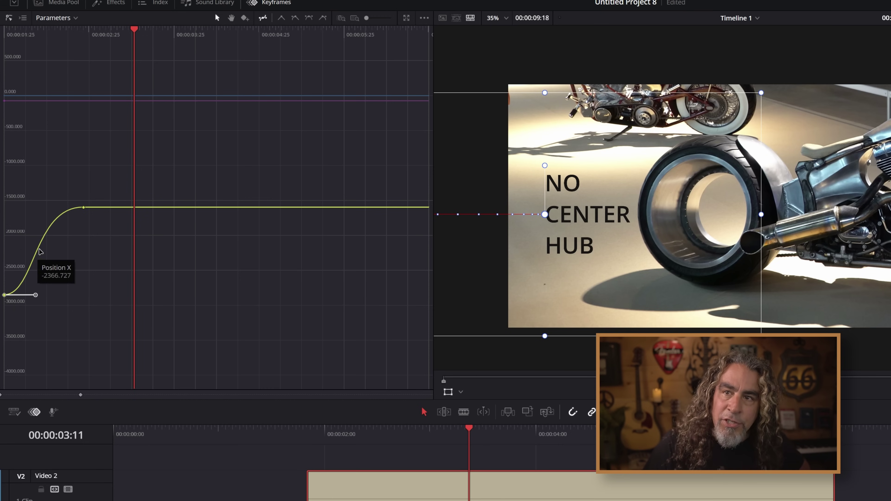
key("Up")
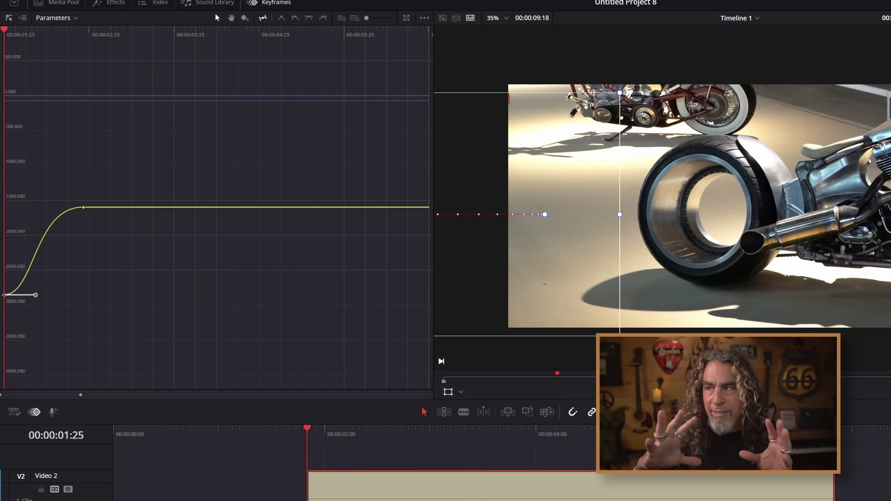
Play back the refined slide-in from before the title to review the motion
key("space")
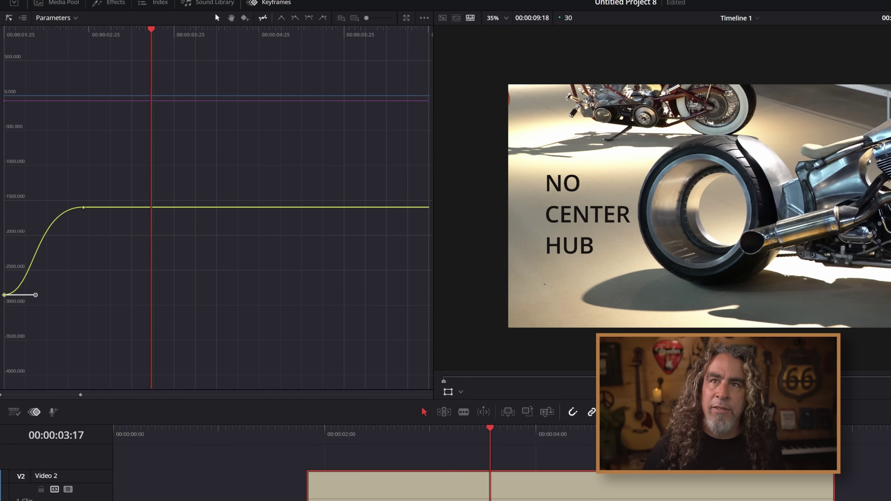
key("space")
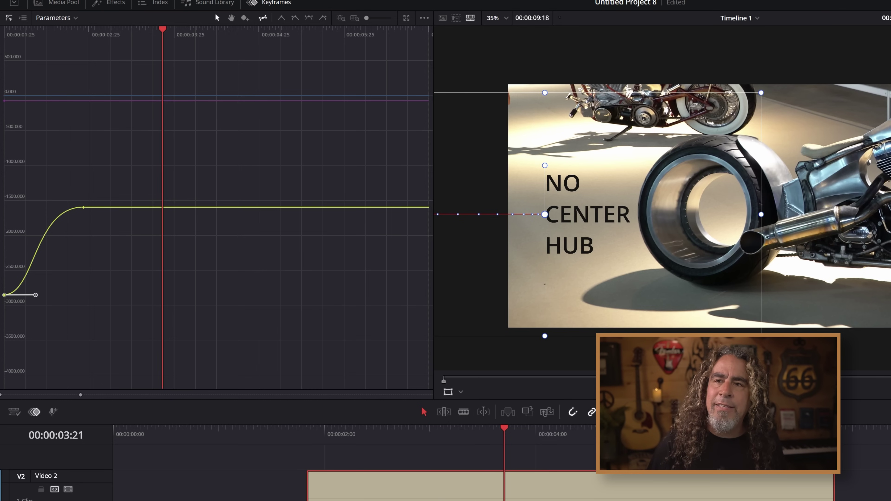
key("shift+Left")
key("shift+Left")
left_click_drag(108, 141, 0, 318)
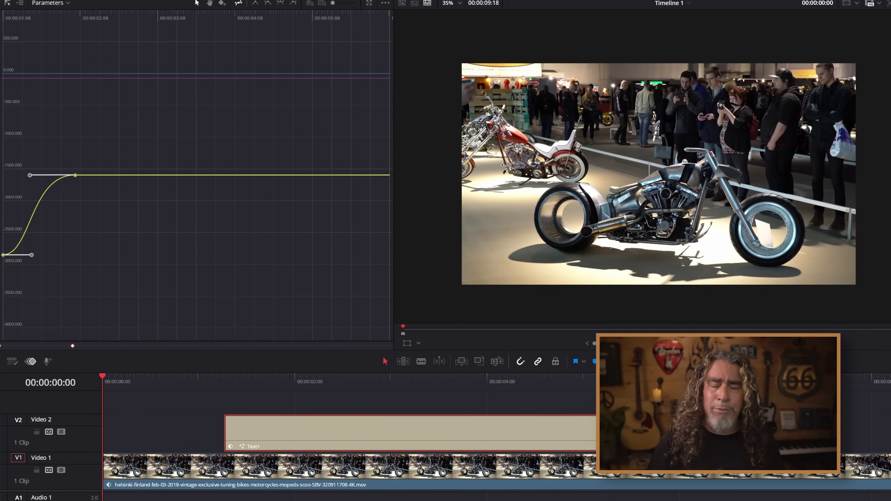
key("space")
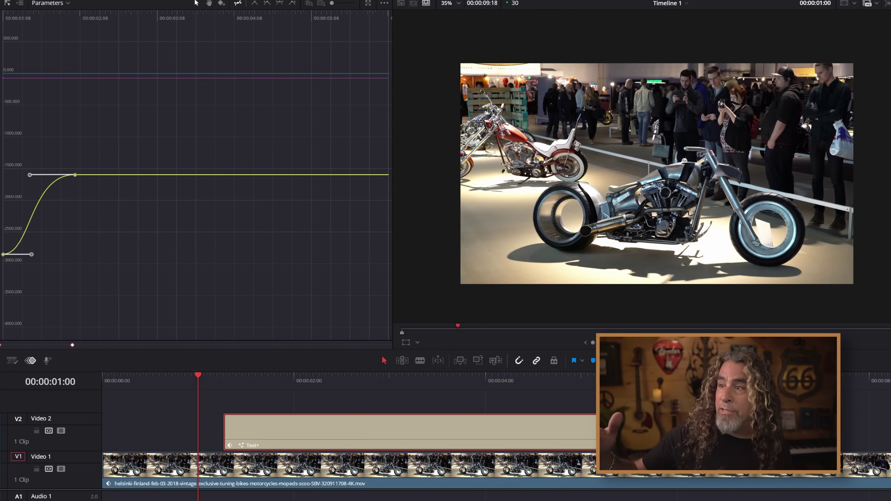